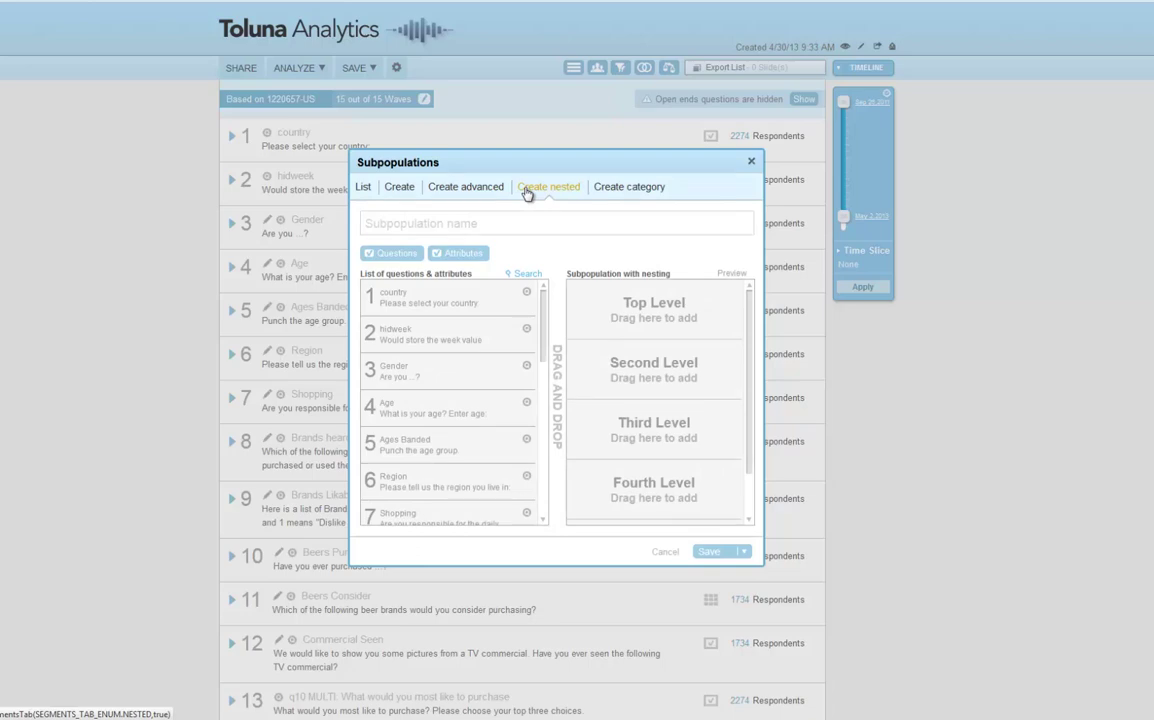
Start a basic subpopulation and add the Gender and Ages Banded questions to it.
left_click(628, 187)
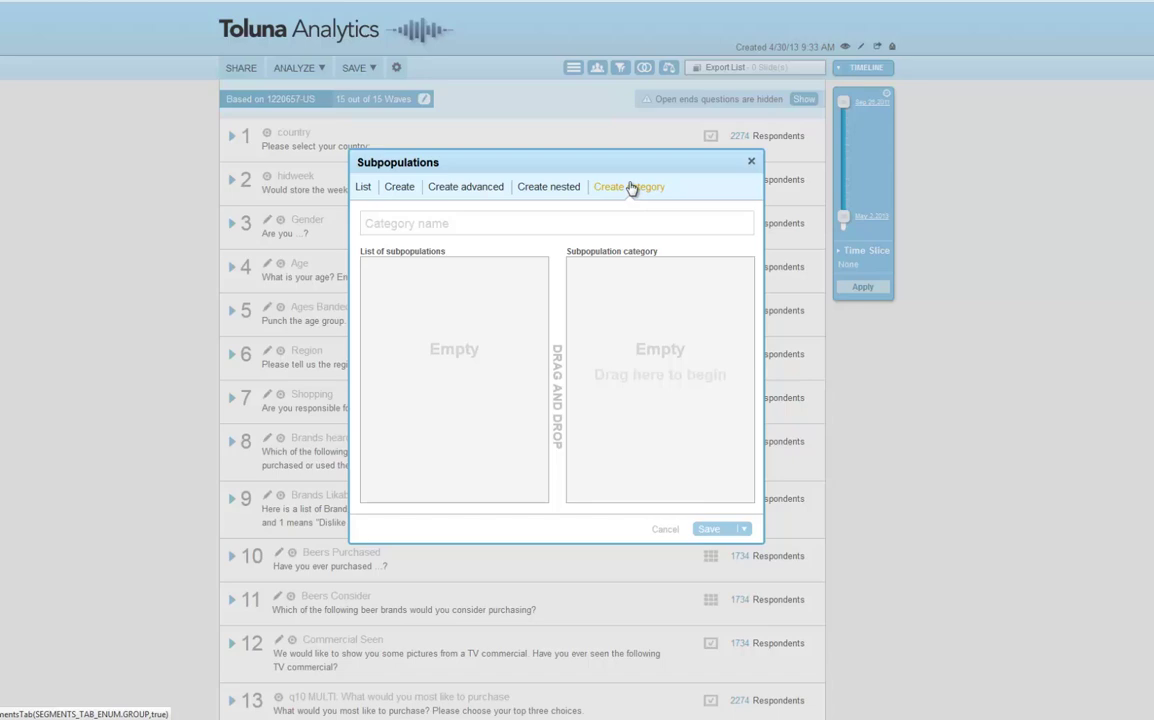
left_click(405, 192)
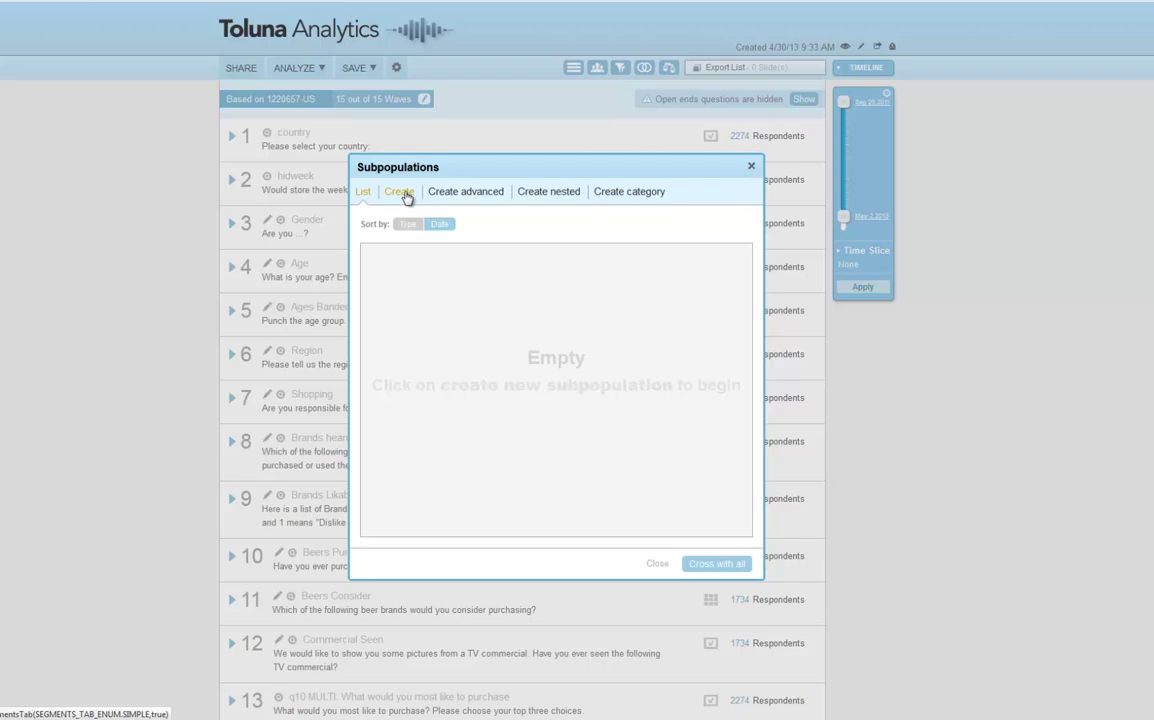
left_click(406, 196)
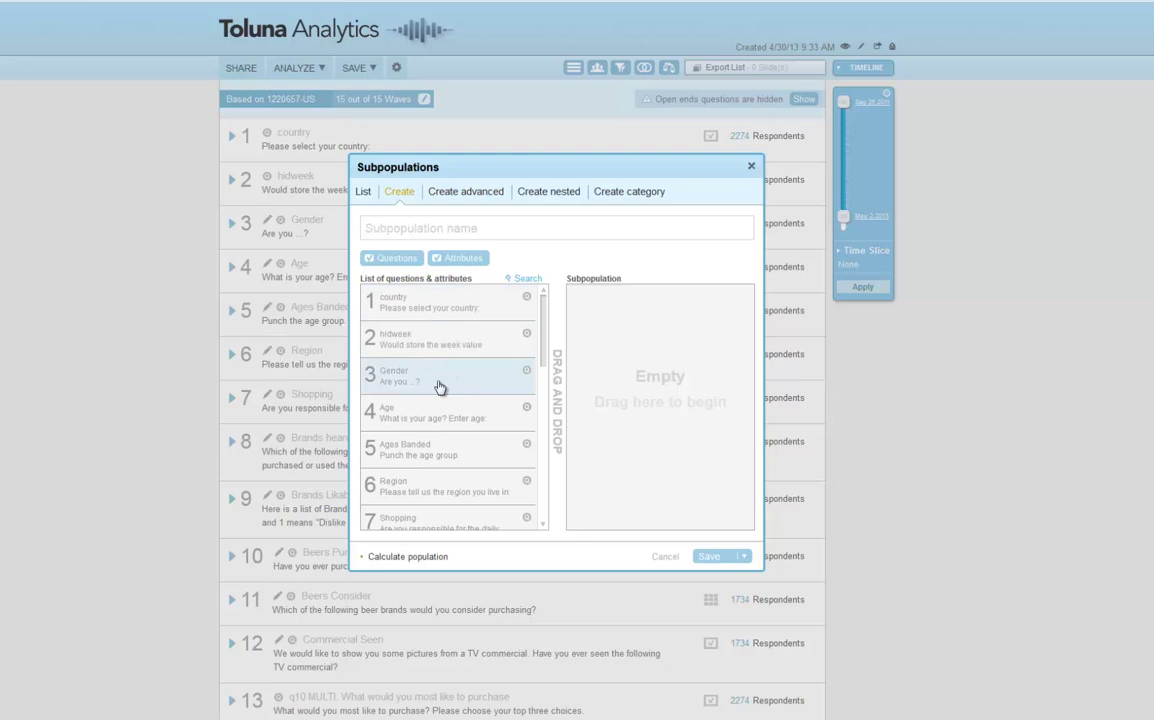
left_click_drag(438, 386, 649, 319)
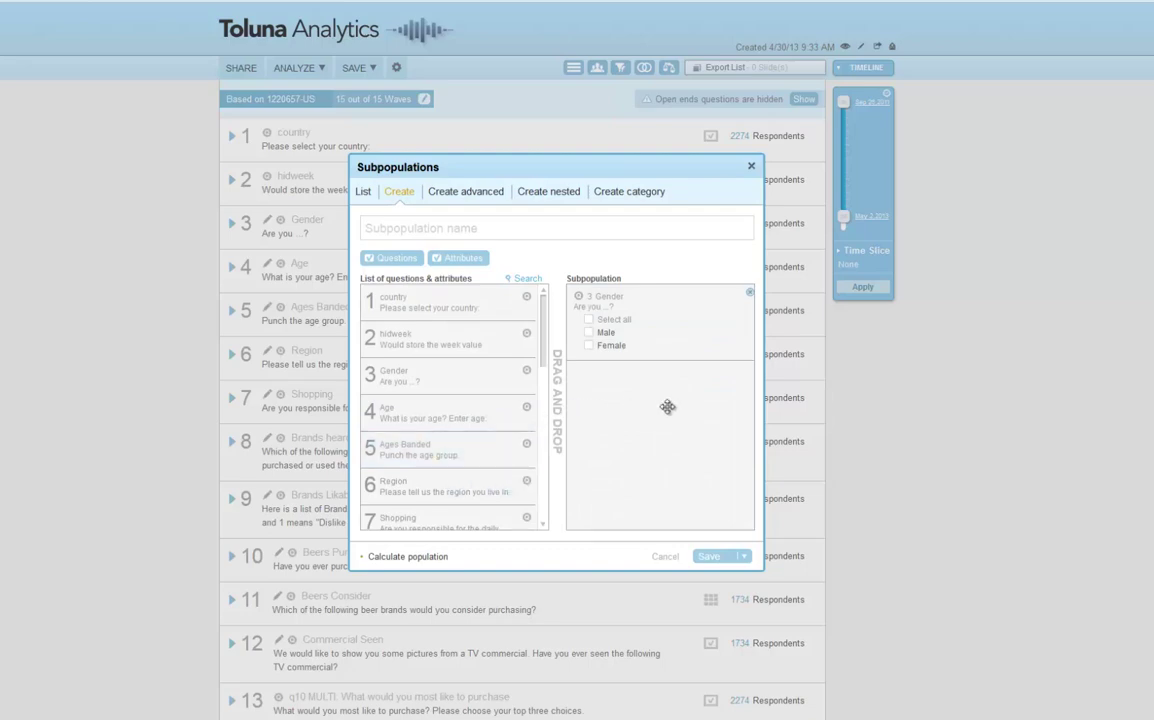
left_click_drag(667, 406, 667, 407)
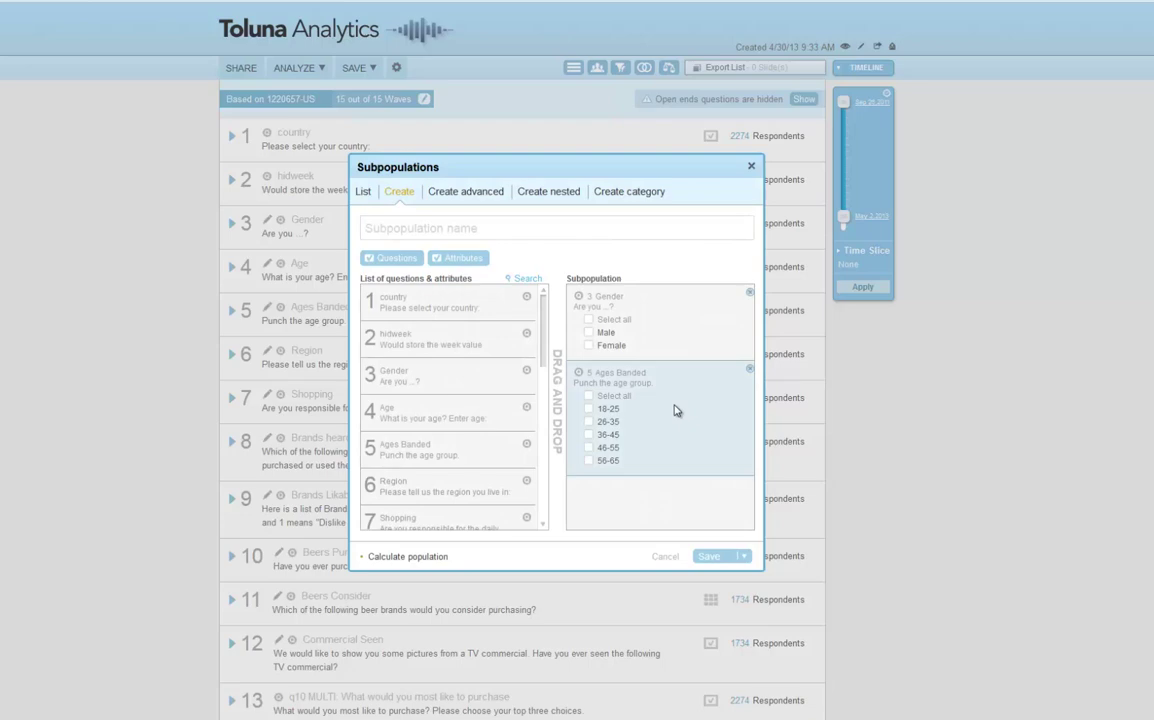
Include the Male answer and the 18-25 and 26-35 age groups, and calculate the resulting population.
left_click(590, 334)
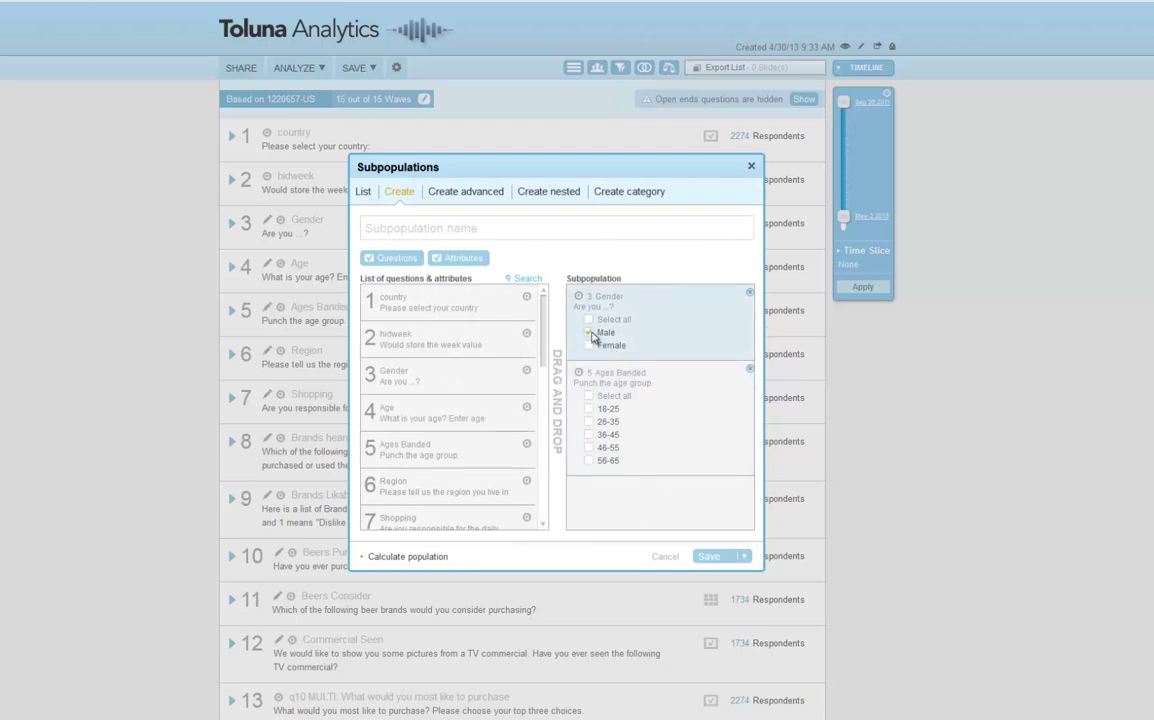
left_click(590, 410)
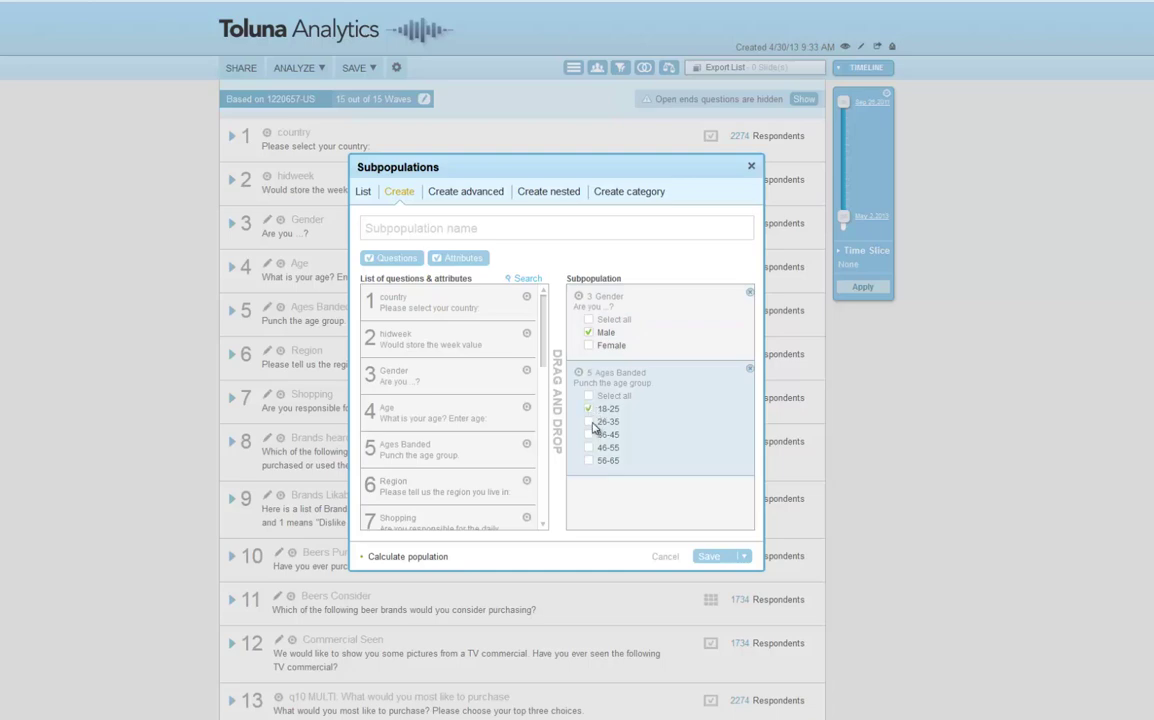
left_click(590, 423)
left_click(432, 556)
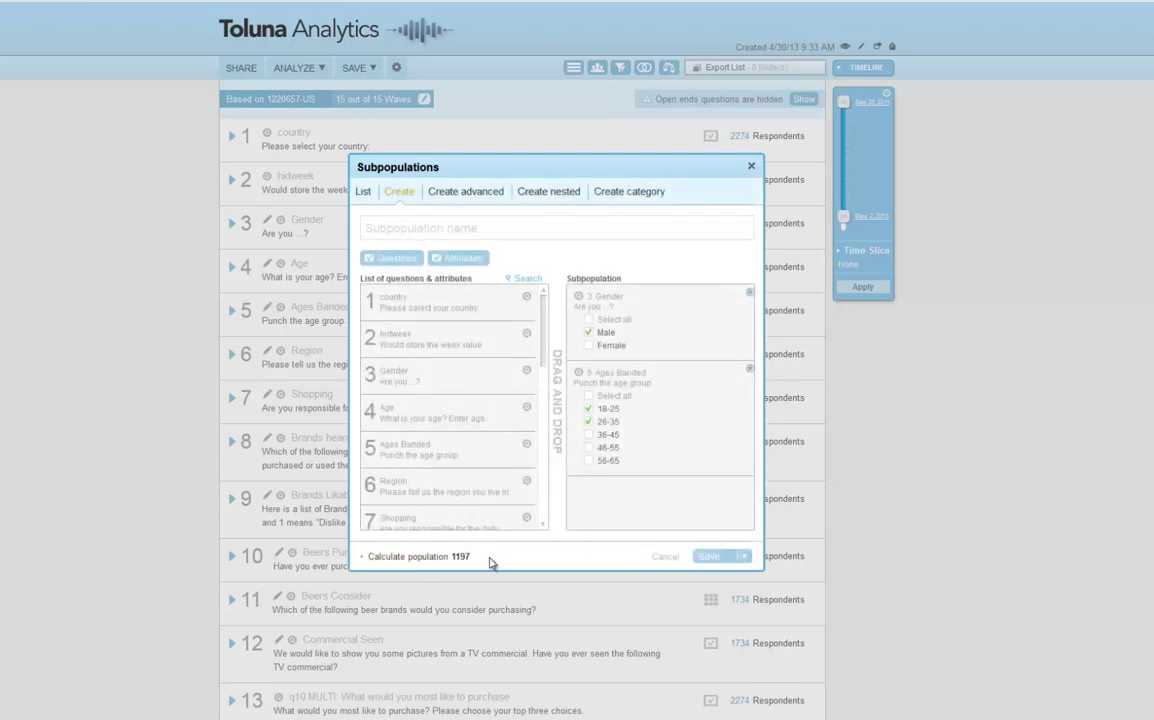
Name the subpopulation "Males or 18 to 35 year old" and save it.
left_click(451, 228)
type("Males or 18 to 35 y")
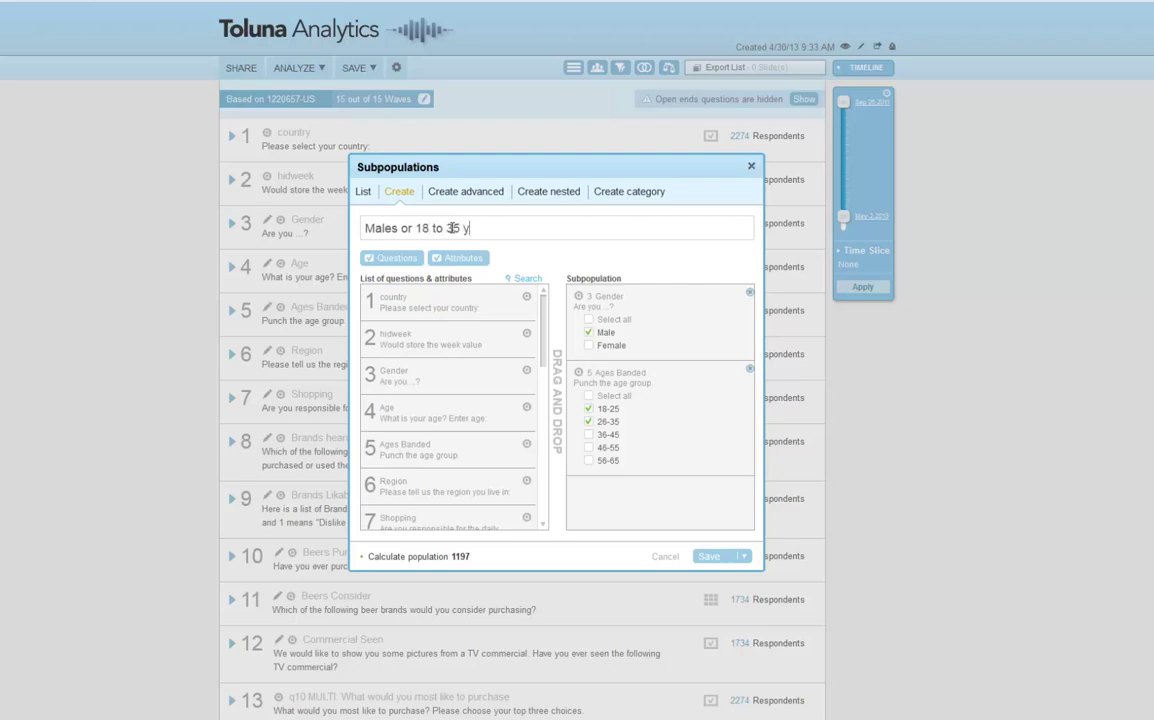
type("ear old")
left_click(709, 556)
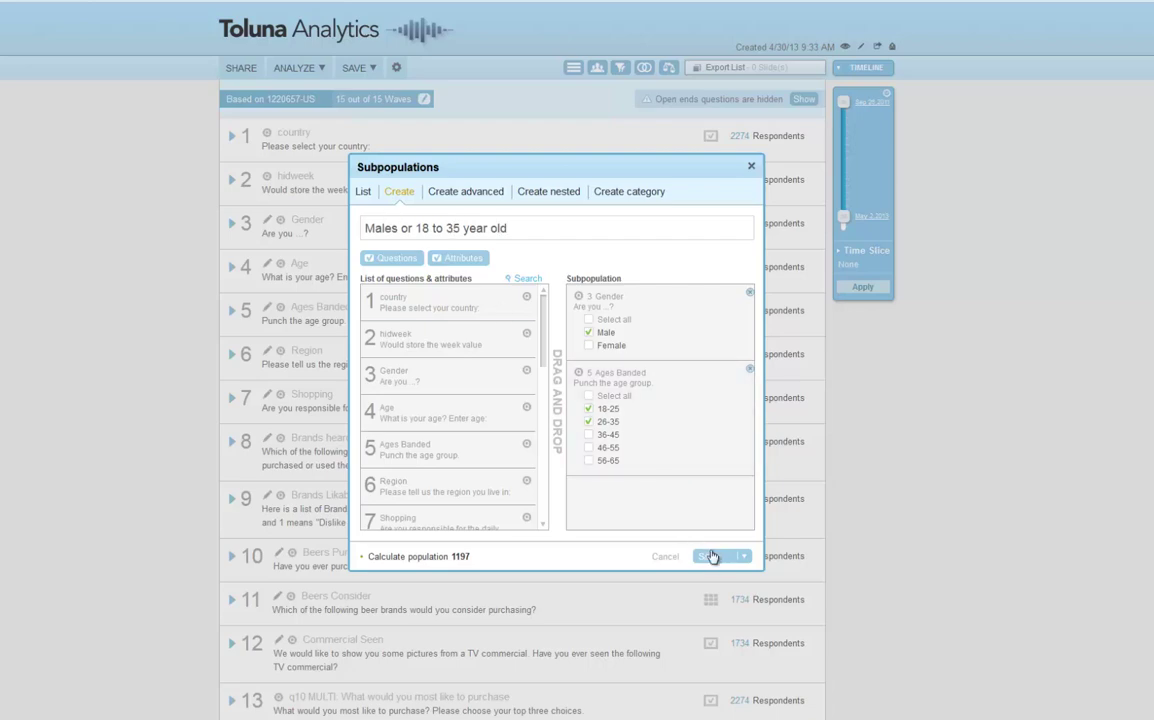
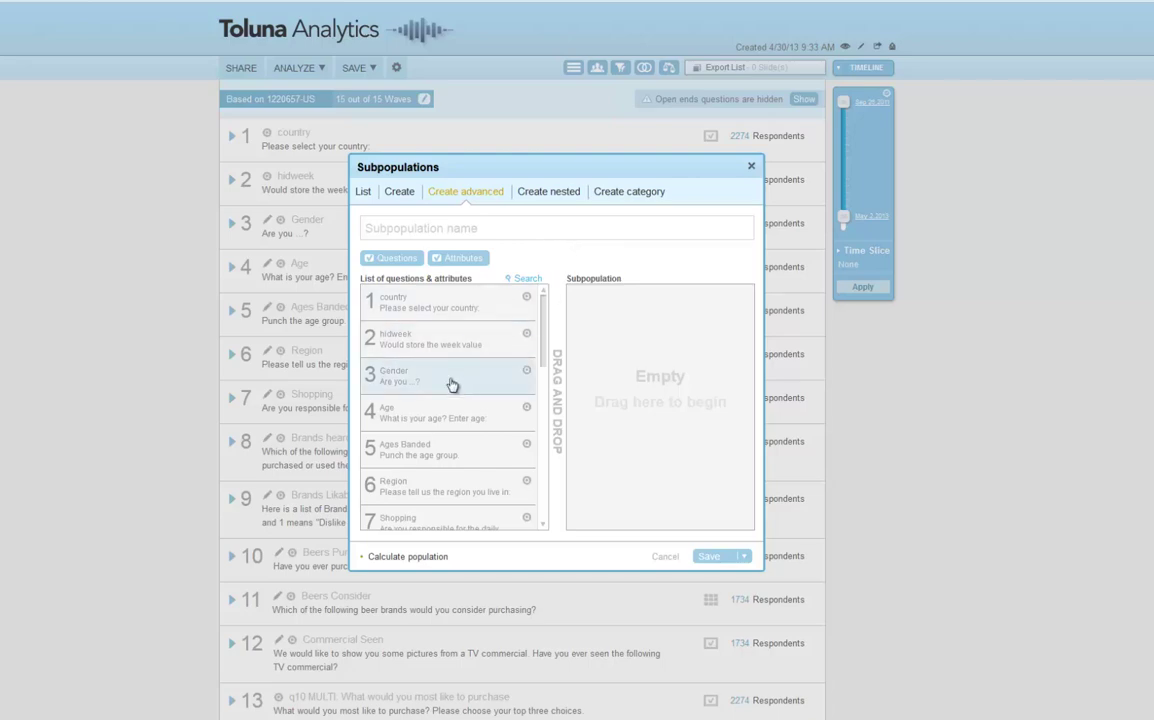
Add the Gender and Age questions to an advanced subpopulation and restrict Gender to Male.
left_click_drag(451, 385, 605, 340)
left_click_drag(463, 420, 660, 381)
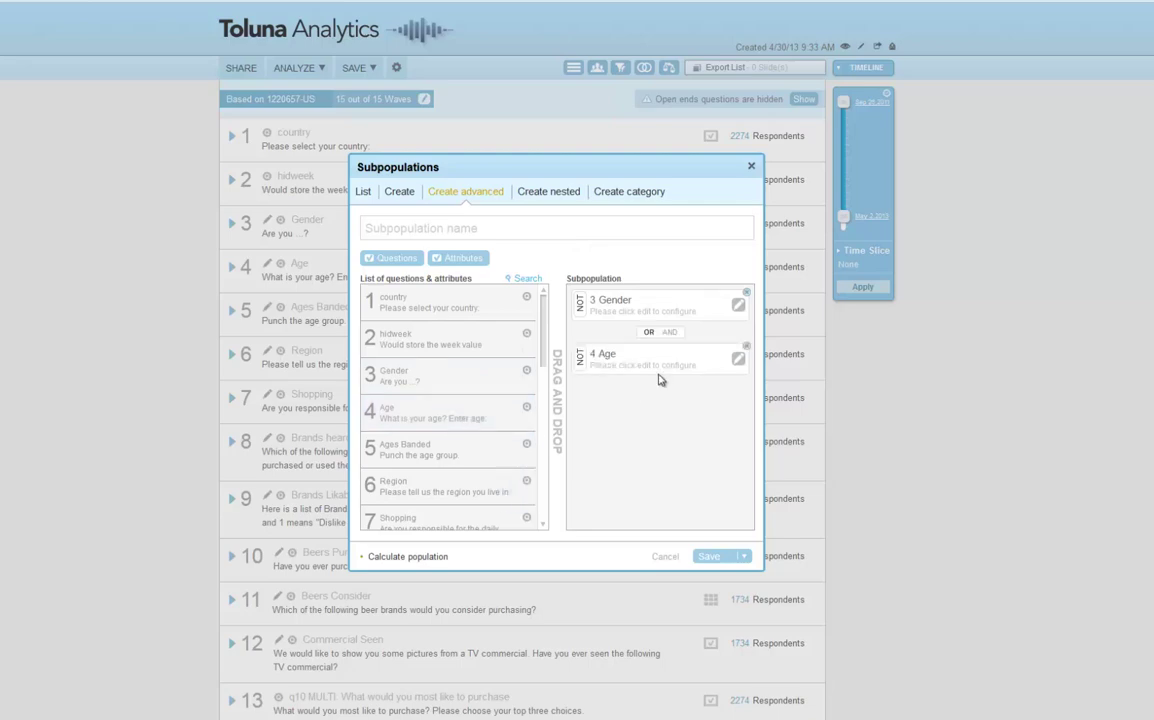
left_click(738, 304)
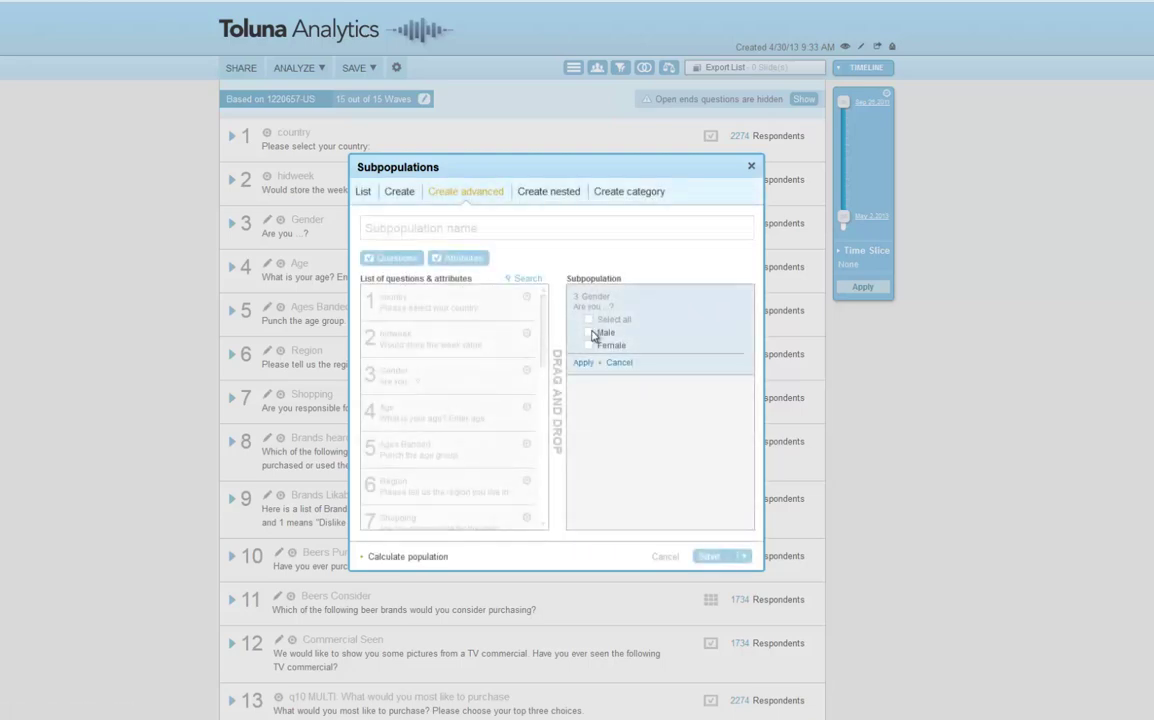
left_click(589, 333)
left_click(585, 363)
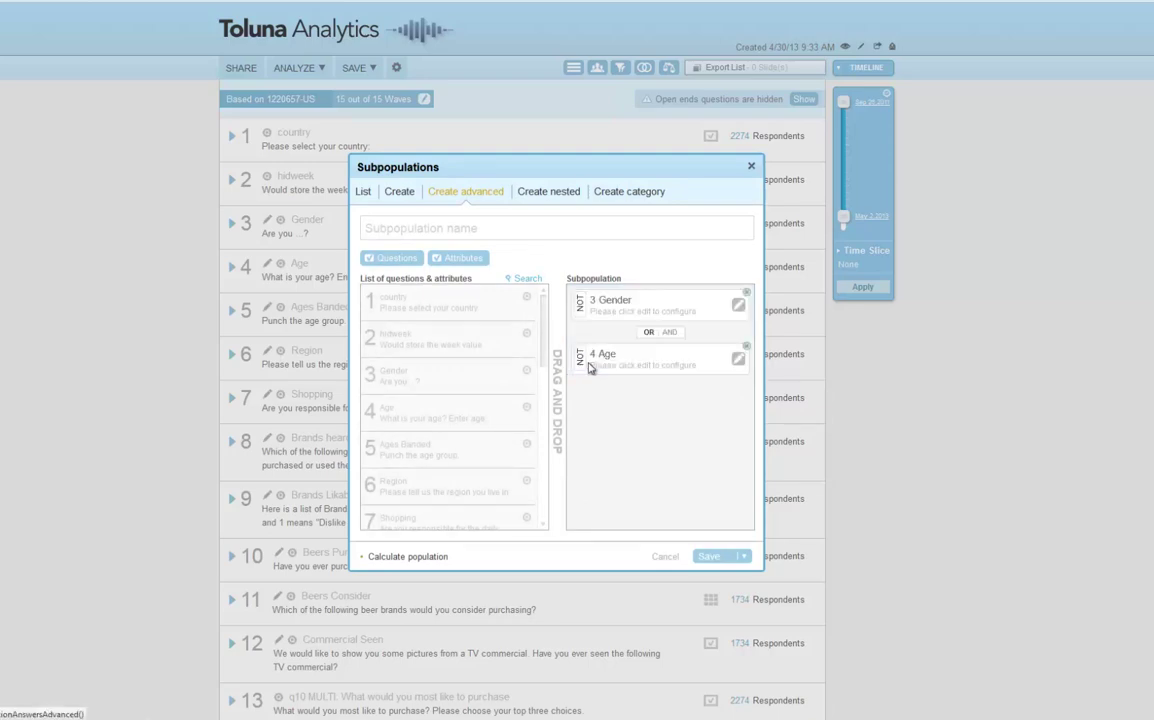
Limit the Age condition to 21 to 35 and combine it with the Gender condition using AND.
left_click(737, 358)
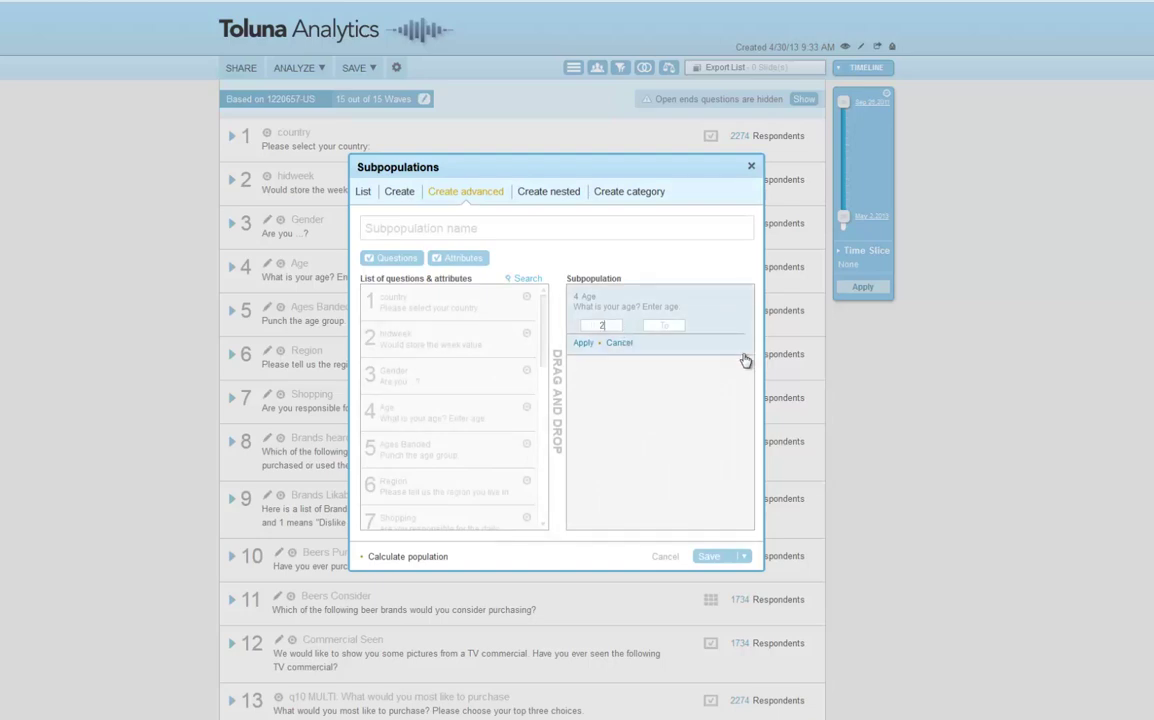
type("21")
left_click(664, 326)
type("35")
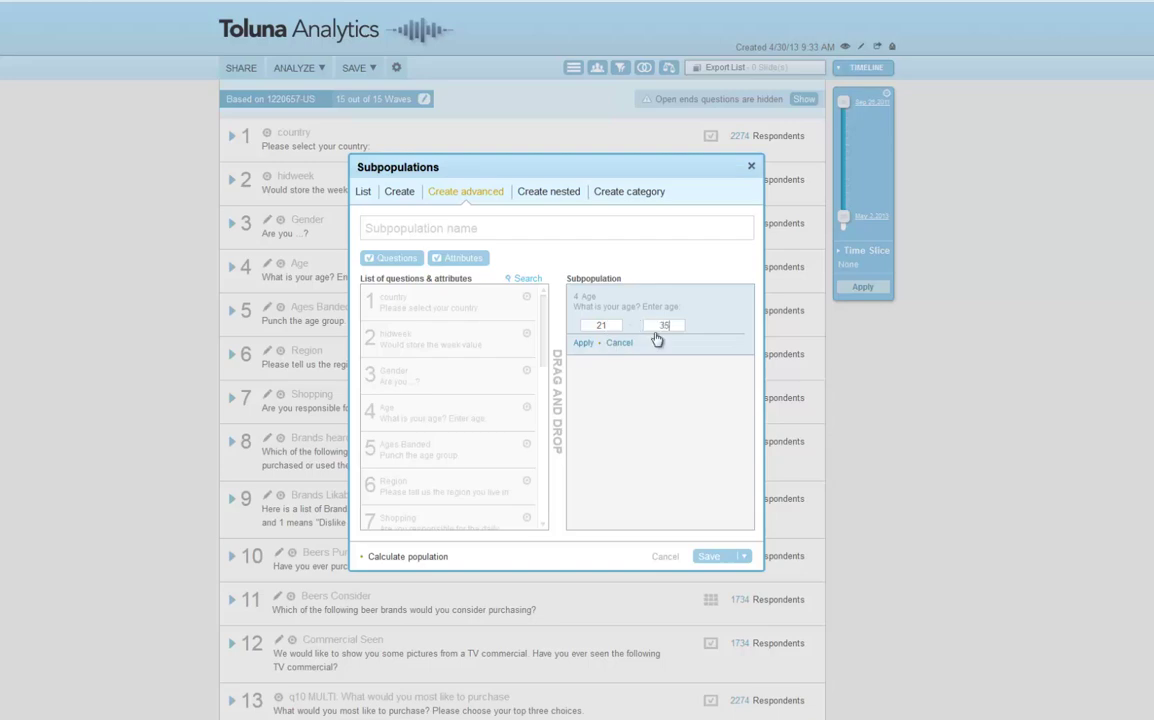
left_click(585, 343)
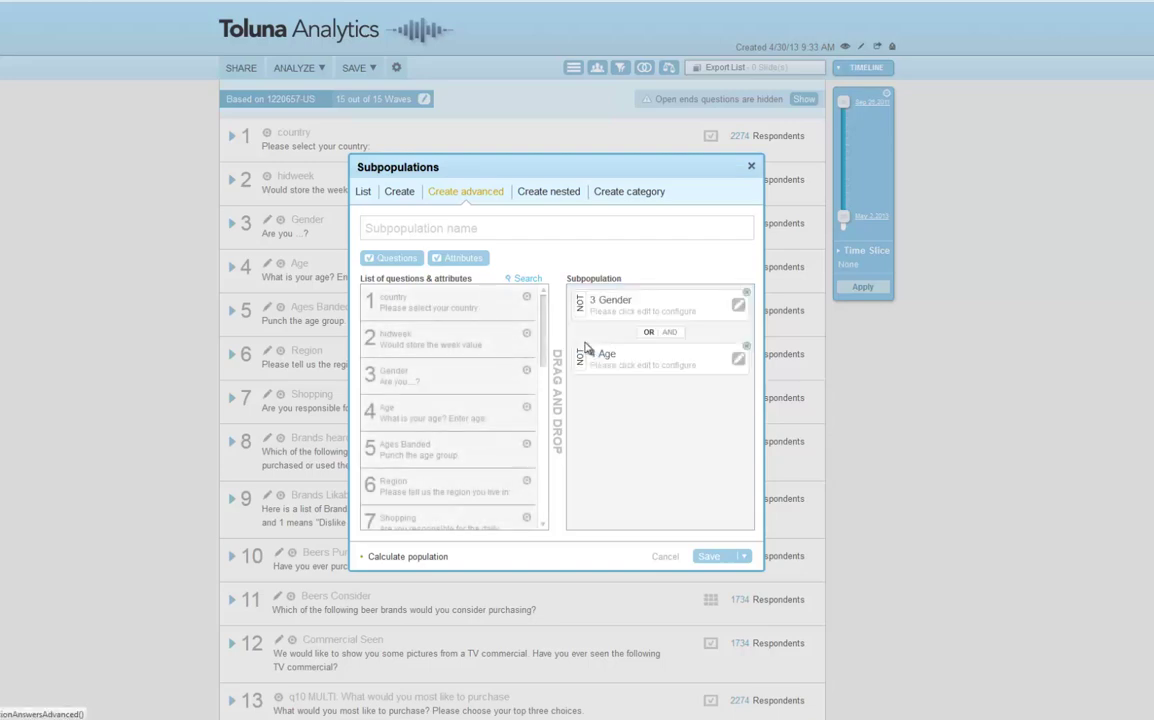
left_click(671, 333)
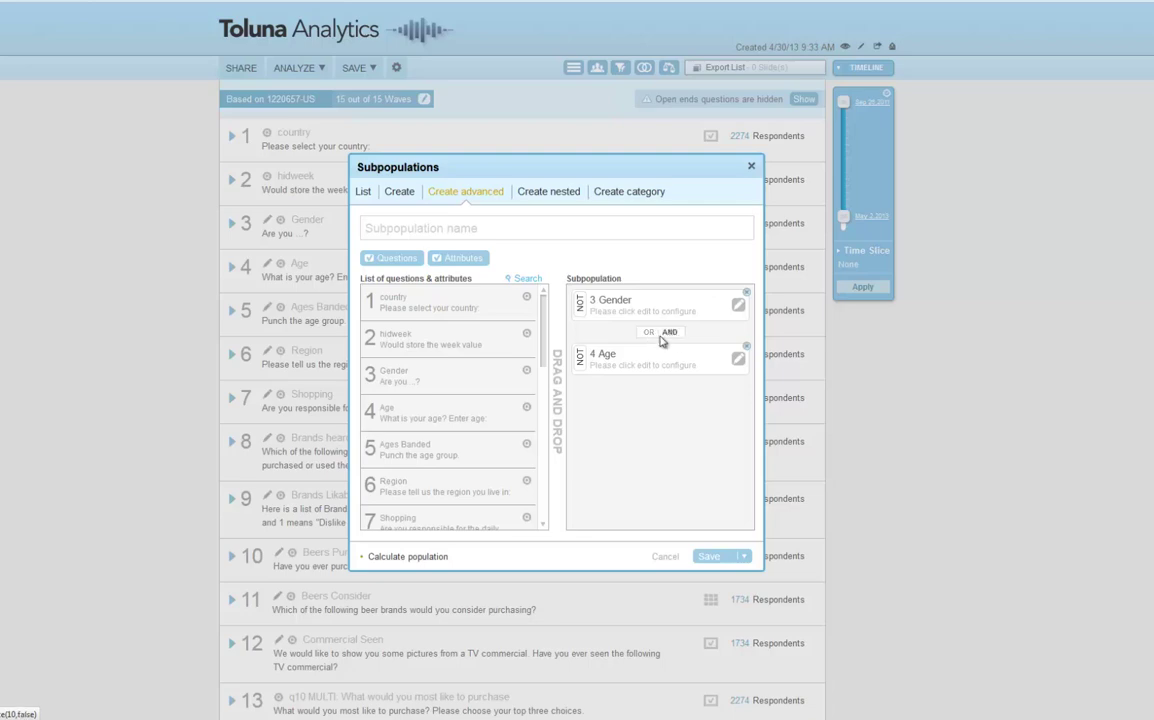
Calculate the advanced subpopulation's population and save it as "Males 21 to 35 years old".
left_click(398, 563)
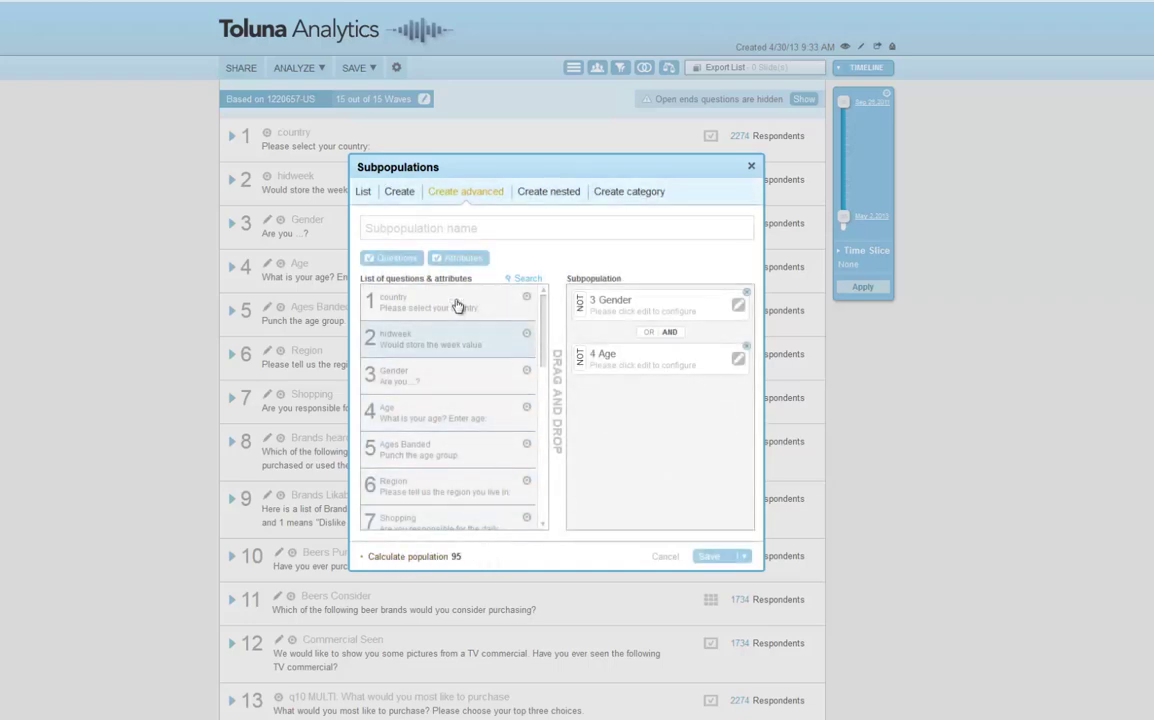
left_click(499, 225)
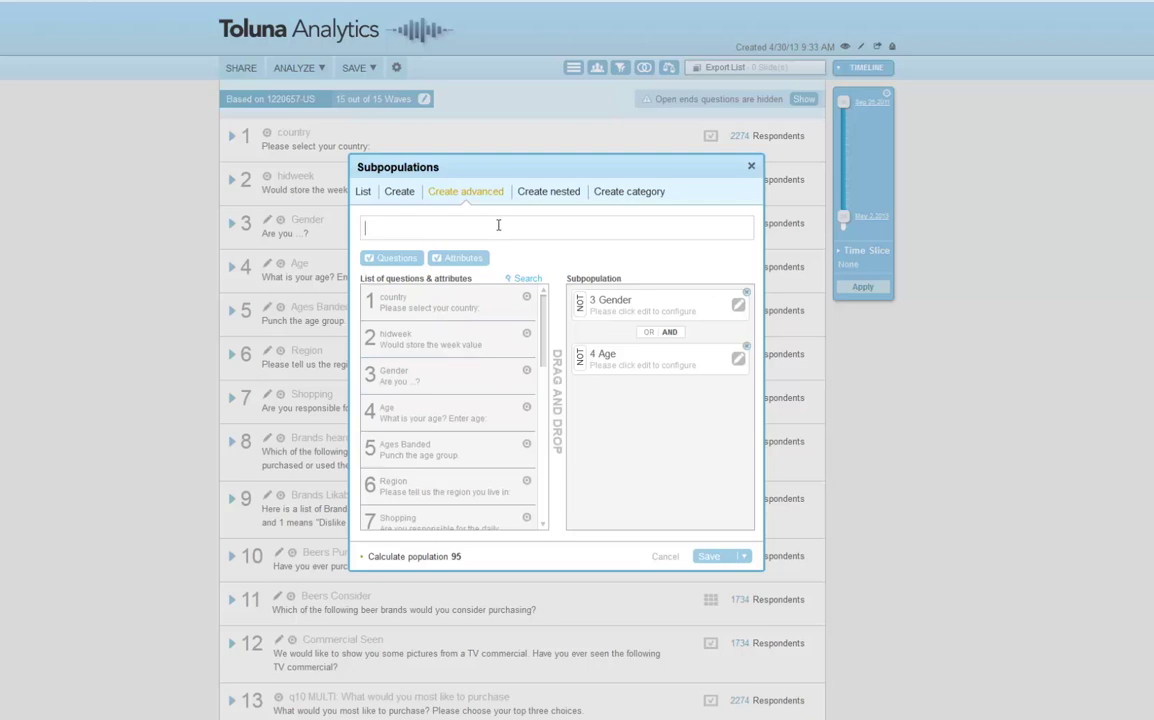
type("Males 21 to 35 years old")
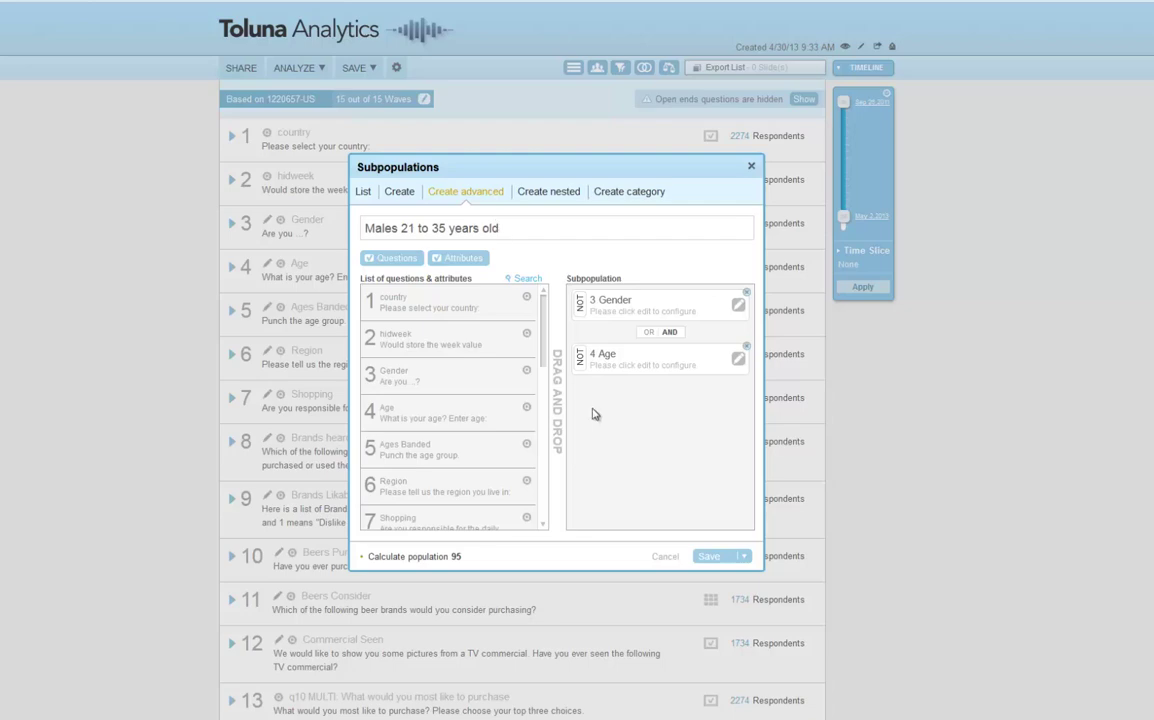
left_click(709, 556)
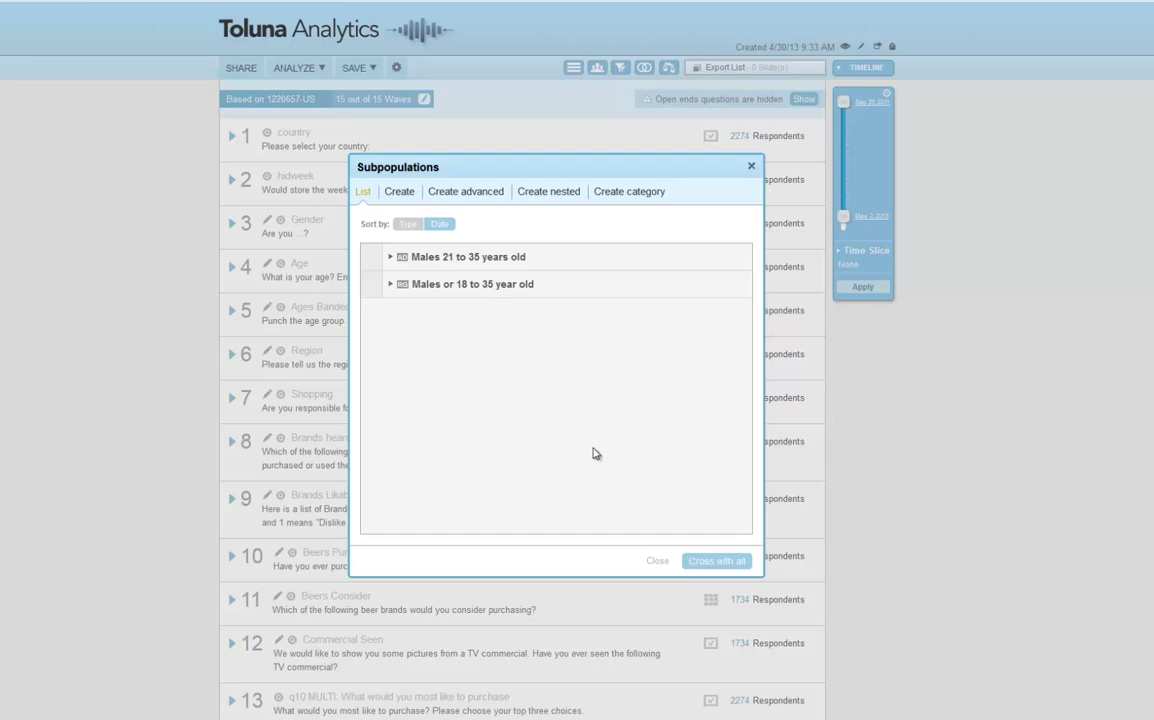
Set up a nested subpopulation with Ages Banded as the top level and Gender as the second level.
mouse_move(554, 258)
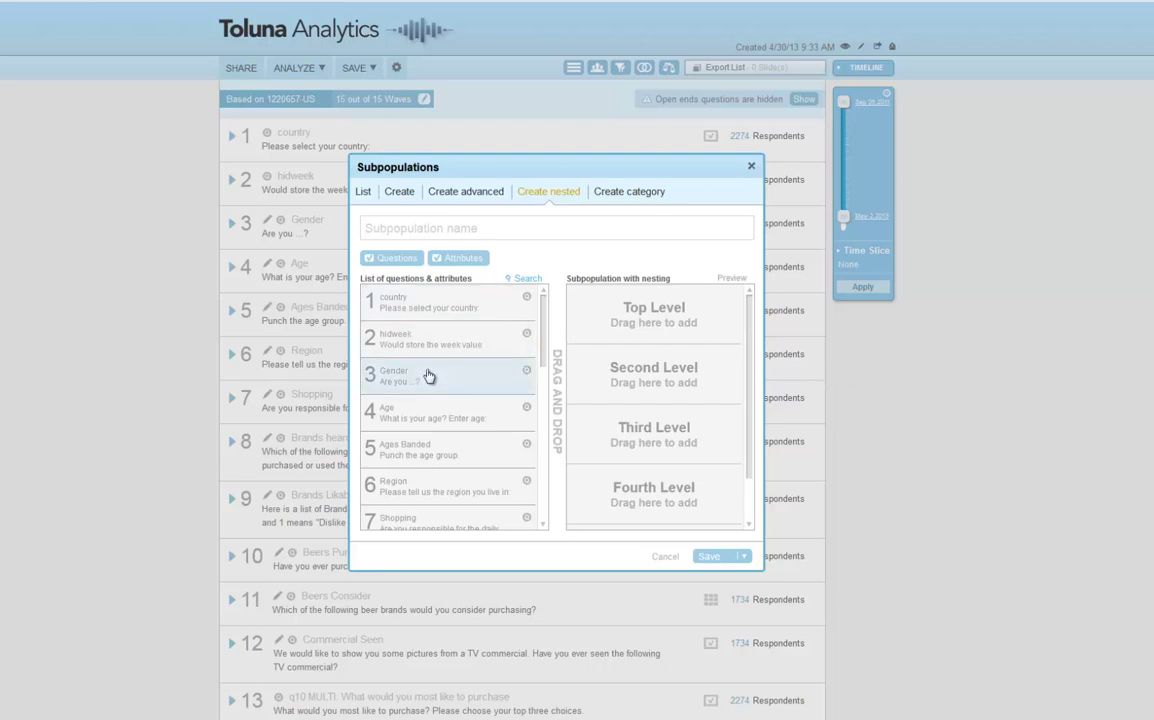
left_click_drag(438, 448, 640, 305)
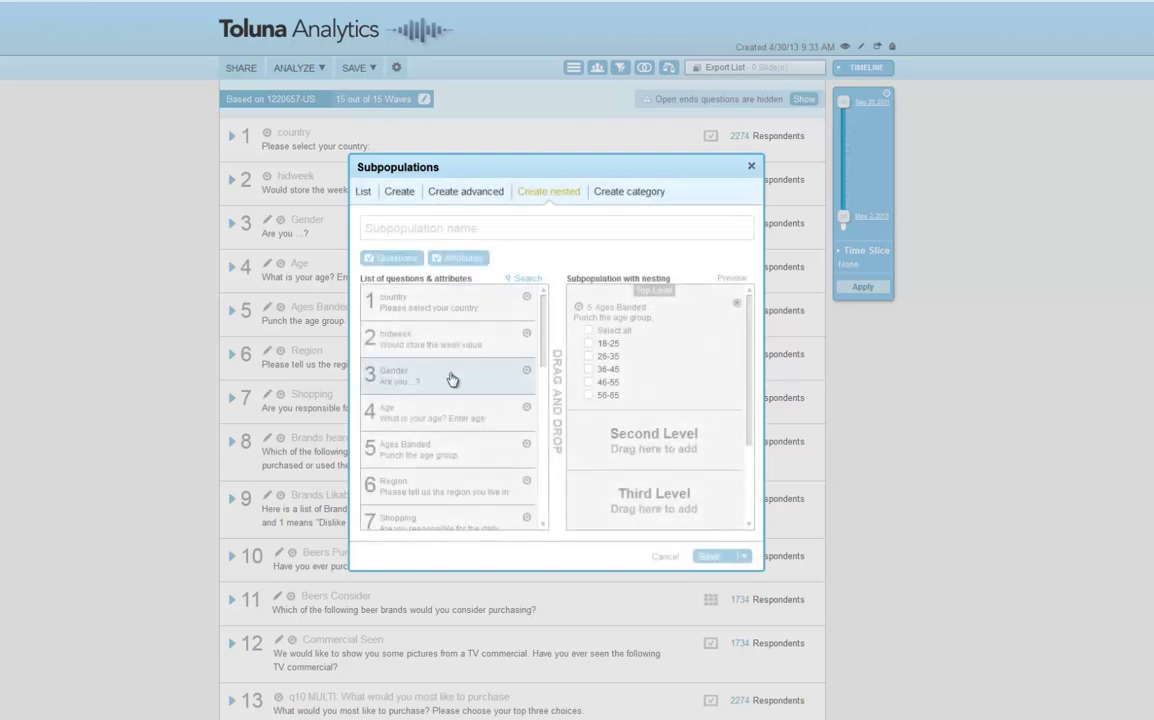
left_click_drag(414, 386, 659, 430)
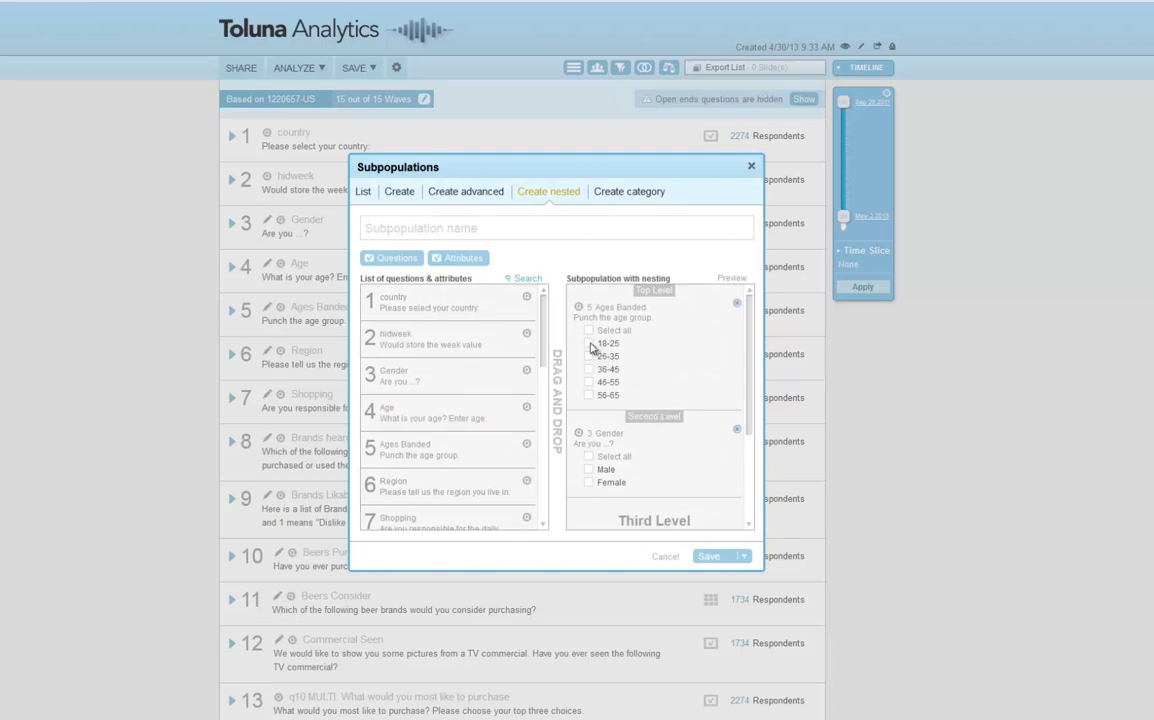
Include the age groups 18-25, 26-35 and 36-45 on the top level and all Gender answers on the second level.
left_click(589, 344)
left_click(589, 357)
left_click(589, 370)
left_click(589, 457)
Name the nested subpopulation "Gender within Age" and save it after reviewing the full header preview.
left_click(510, 231)
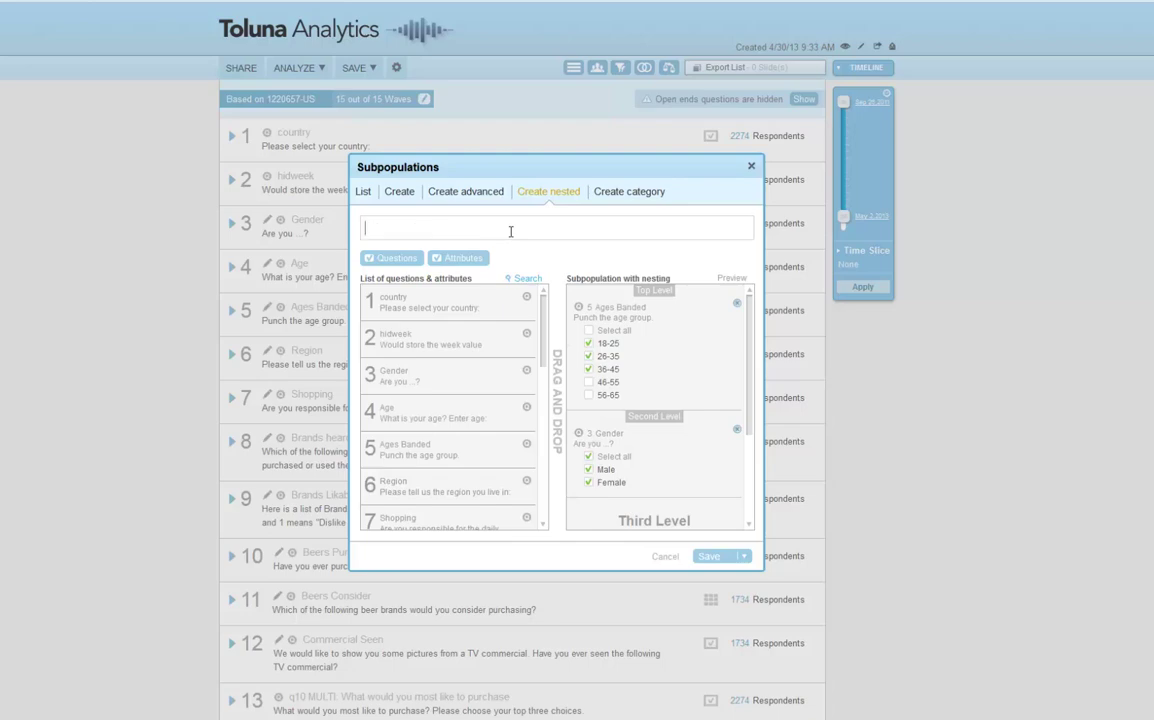
type("Gender within Age")
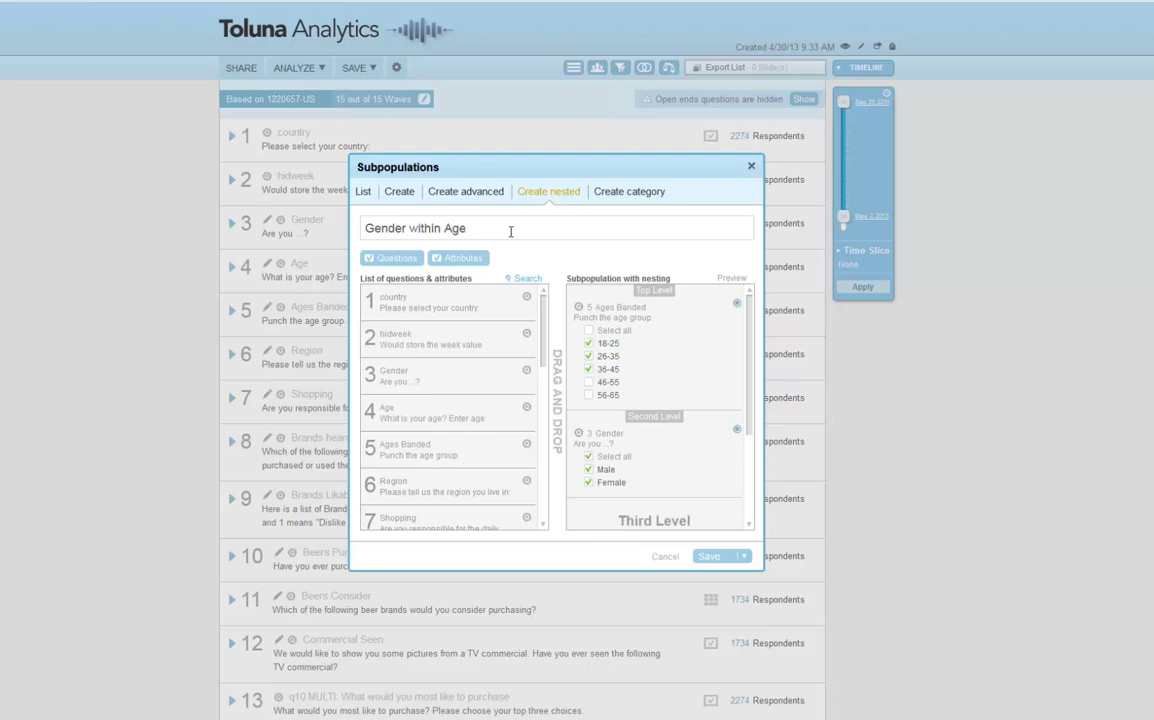
left_click(737, 280)
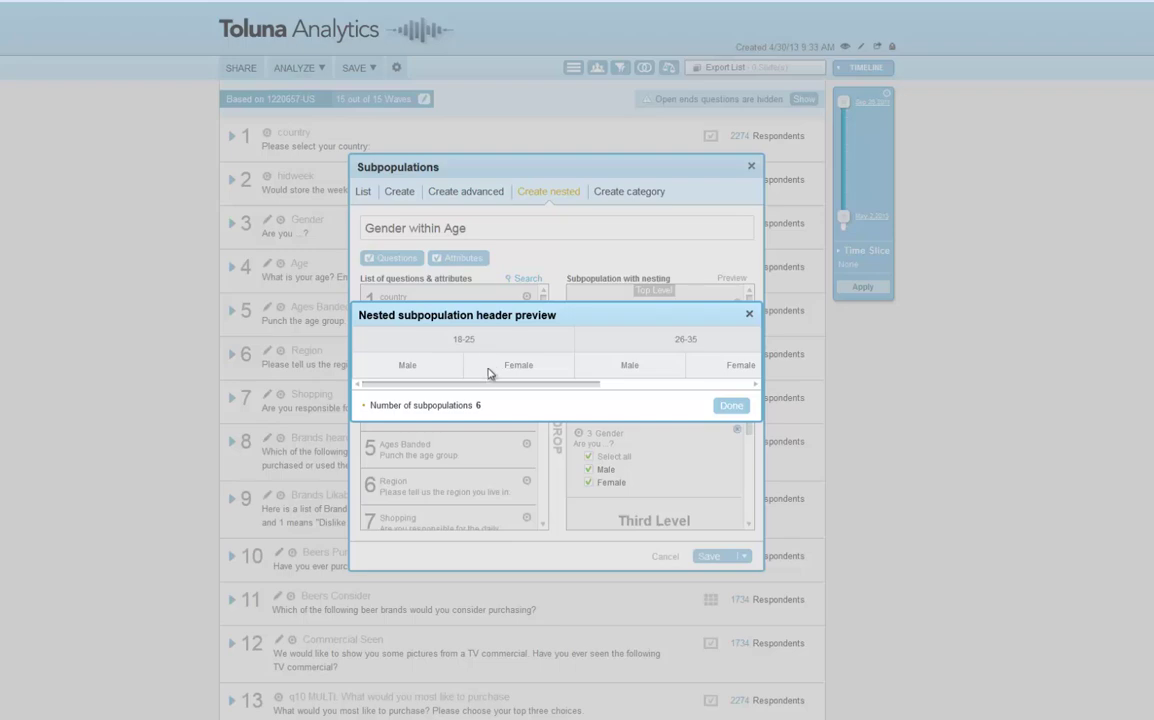
left_click_drag(471, 384, 547, 390)
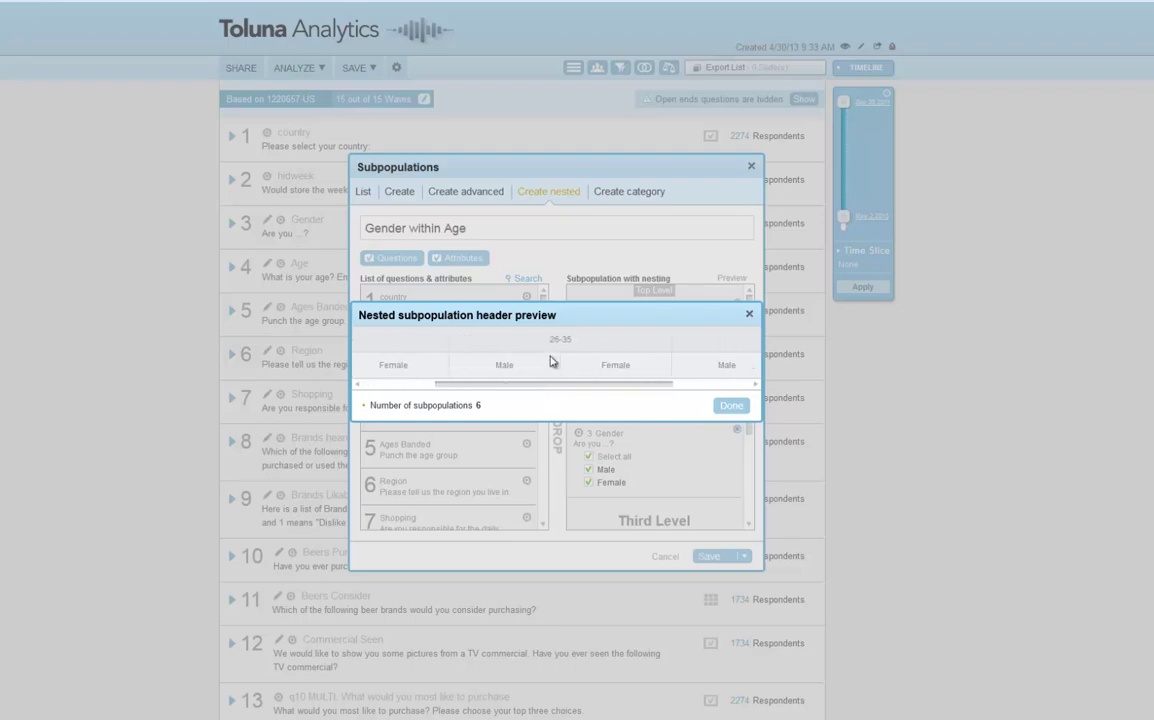
left_click_drag(557, 391, 665, 386)
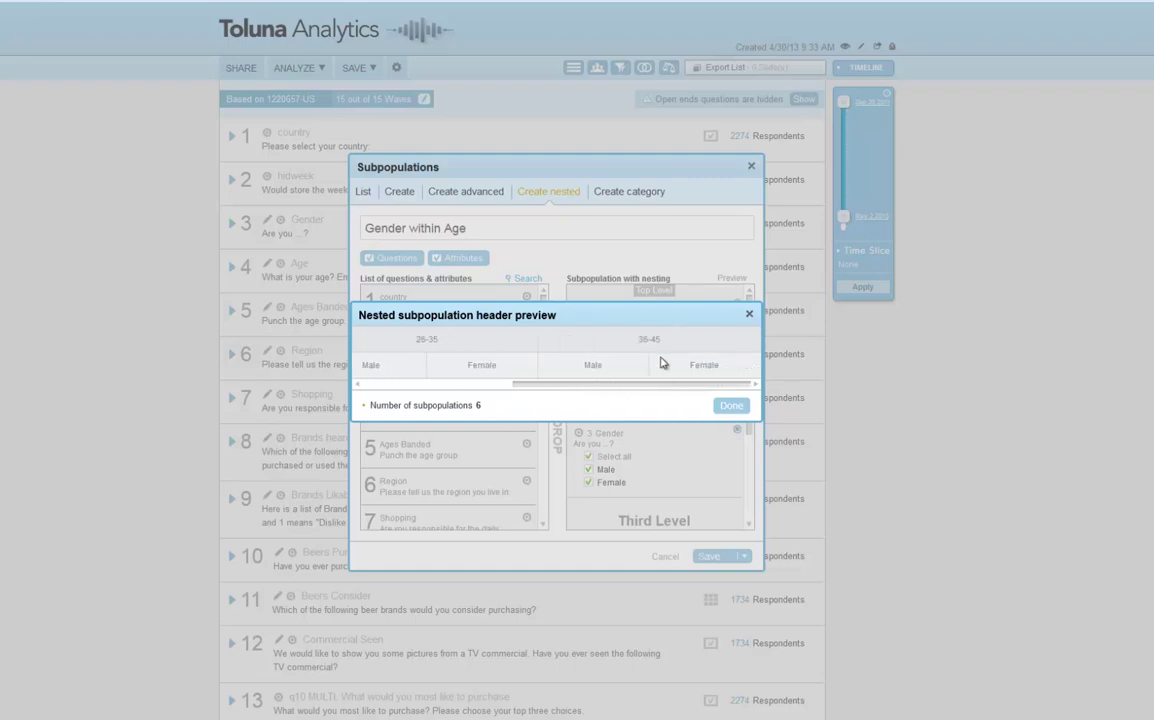
left_click(731, 407)
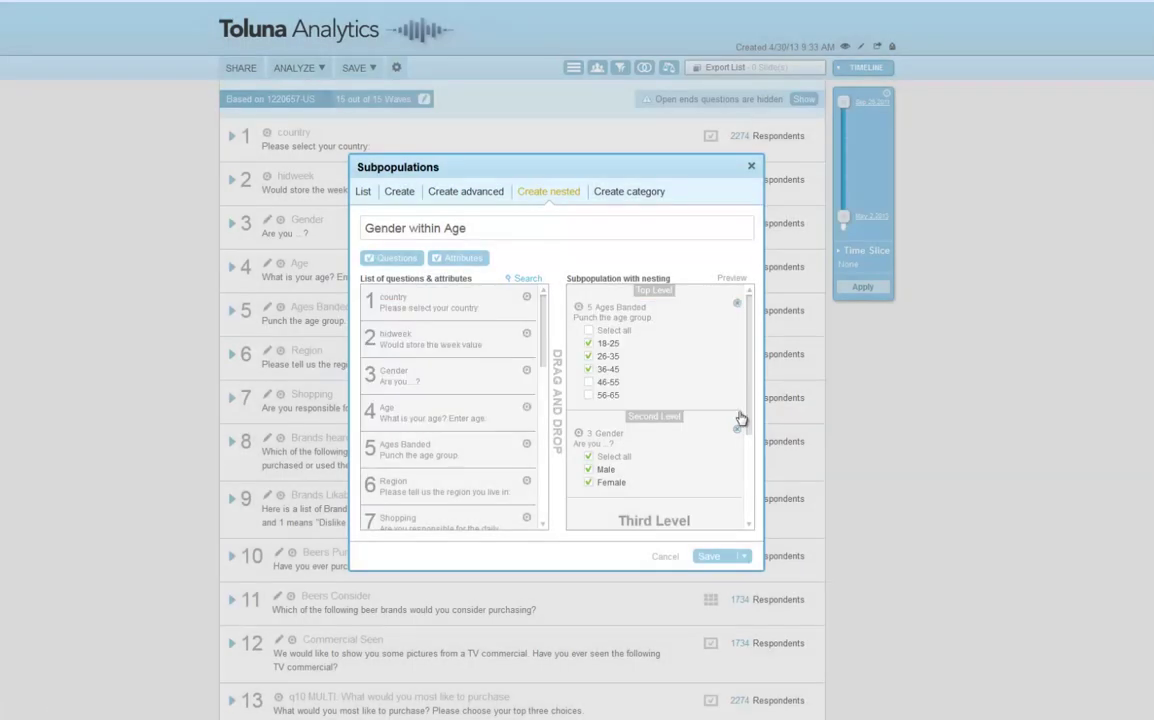
left_click(712, 556)
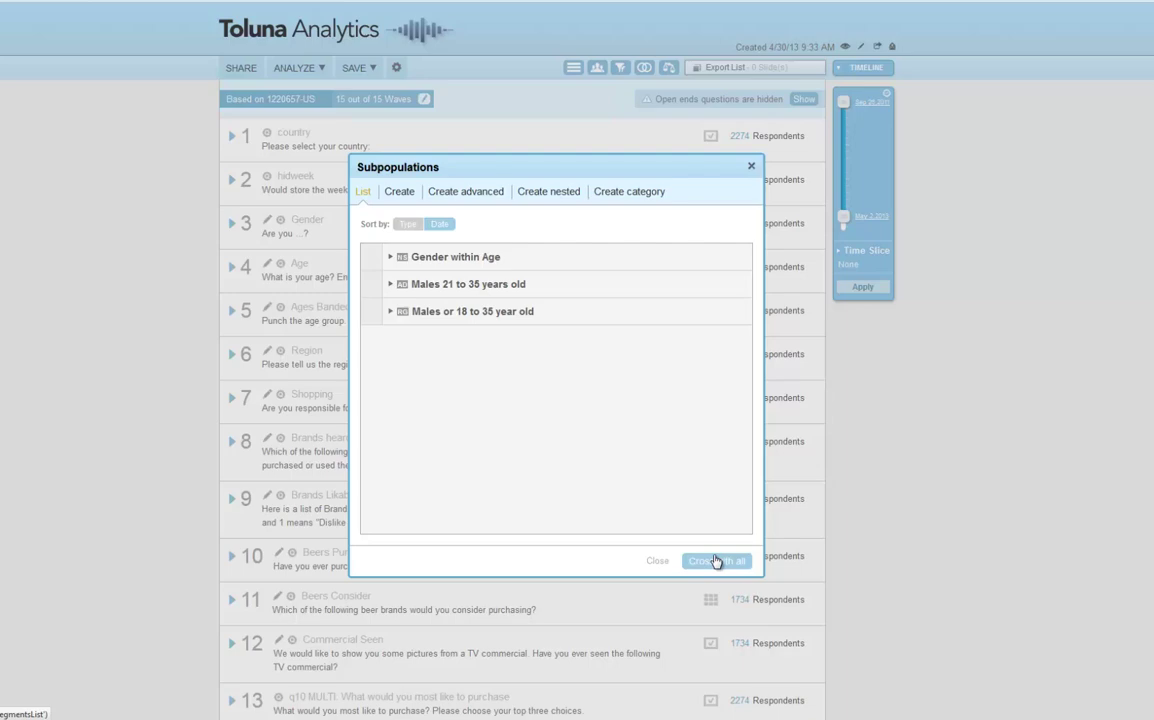
Create a category from "Females 21 to 35 years old" and "Males 21 to 35 years old" and save it as "21 to 35 year old people".
left_click(629, 191)
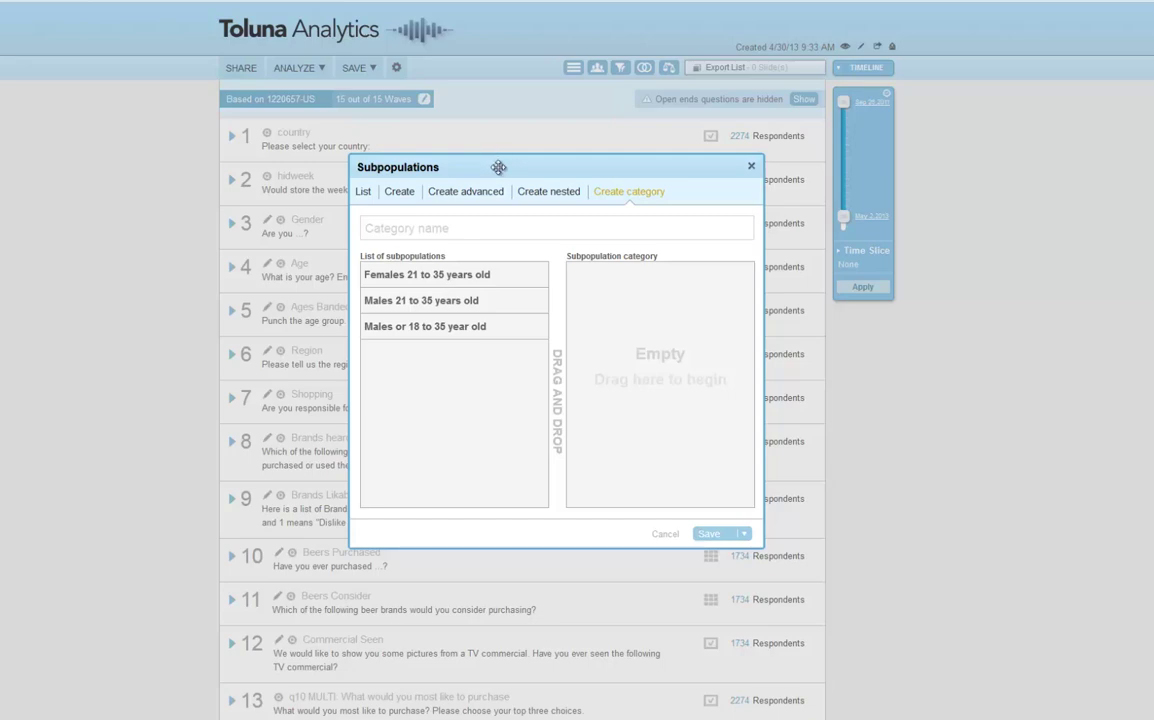
left_click(497, 231)
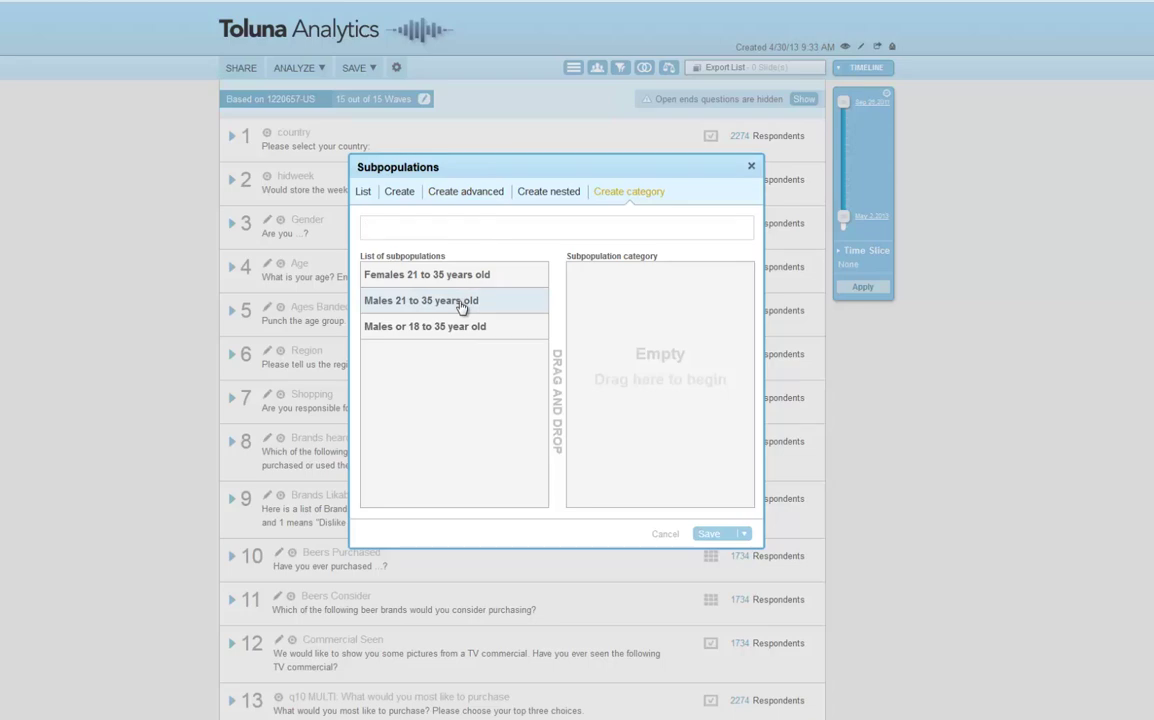
left_click_drag(461, 276, 678, 318)
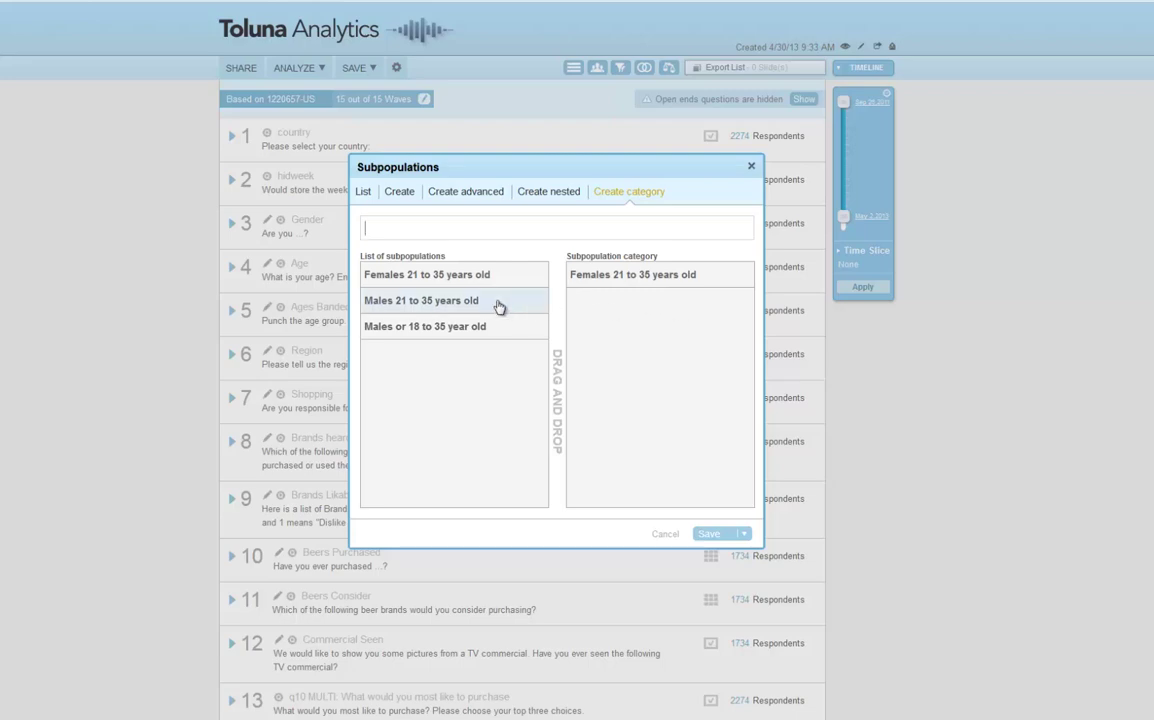
left_click_drag(499, 307, 640, 307)
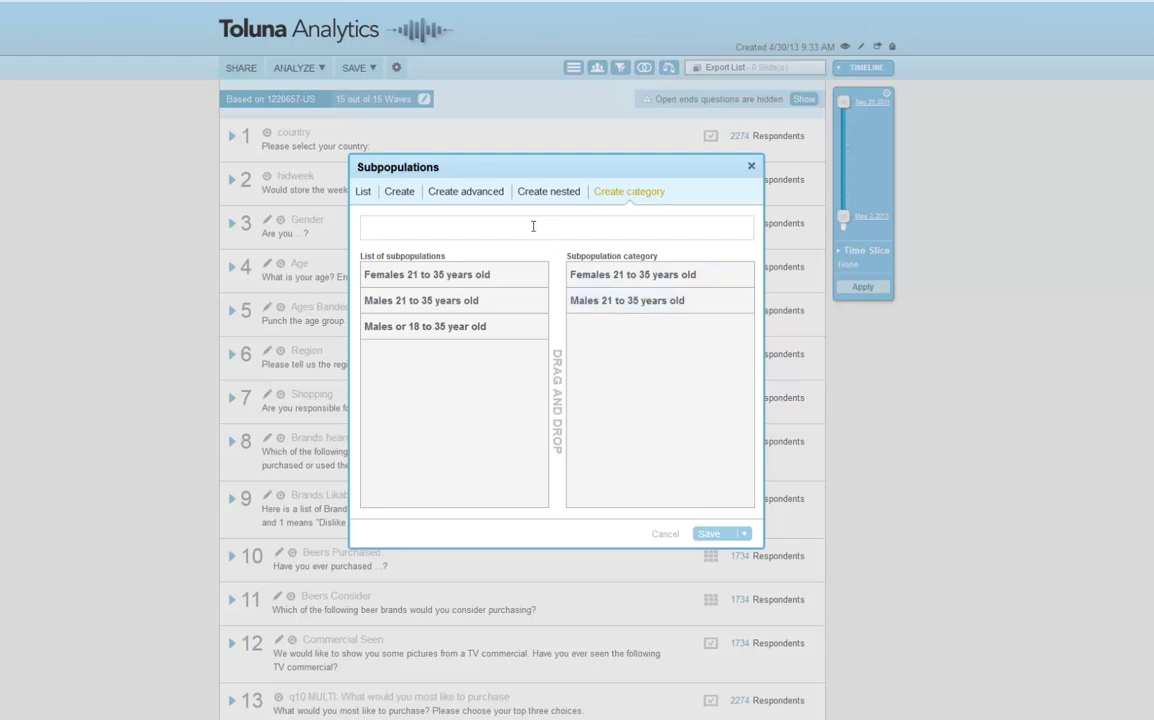
type("21 to 35 year old people")
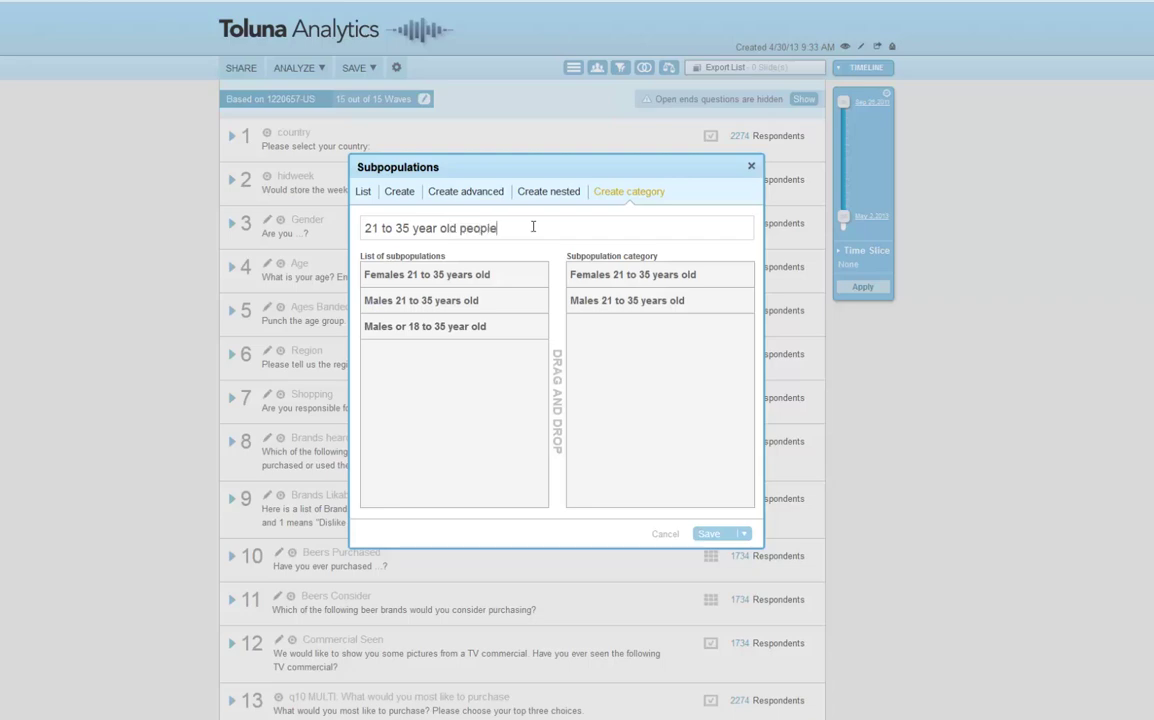
left_click(713, 533)
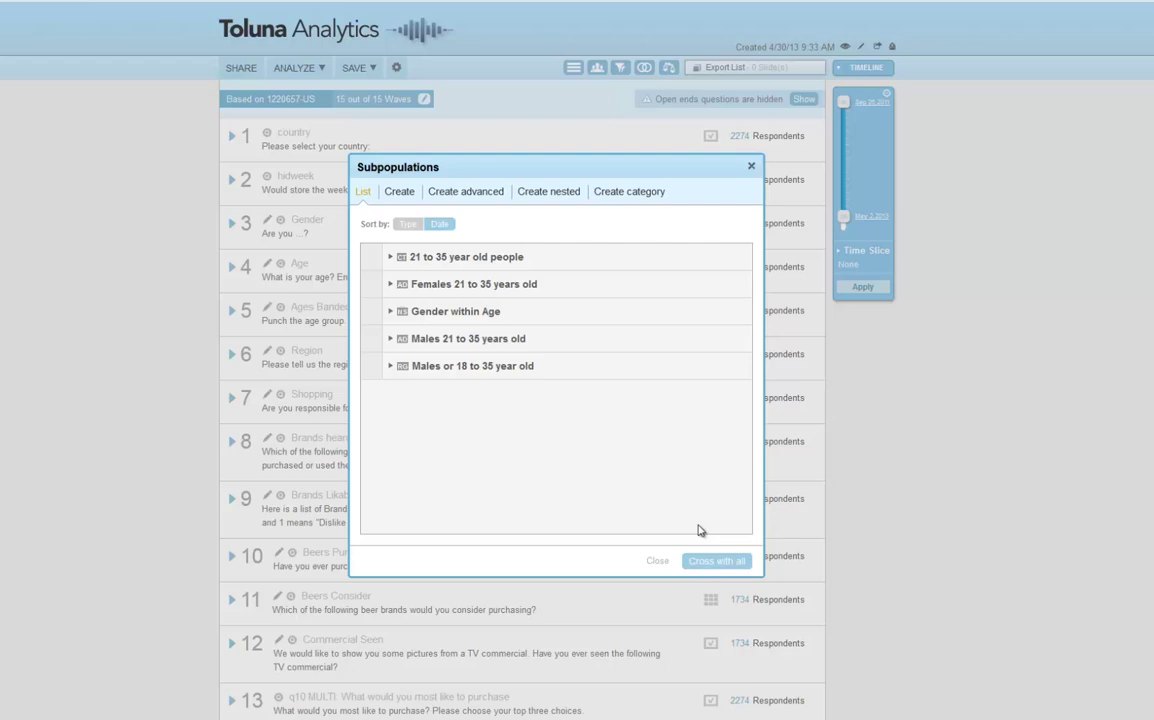
Review the components of "21 to 35 year old people", "Gender within Age" and "Males or 18 to 35 year old" in the subpopulation list.
mouse_move(531, 265)
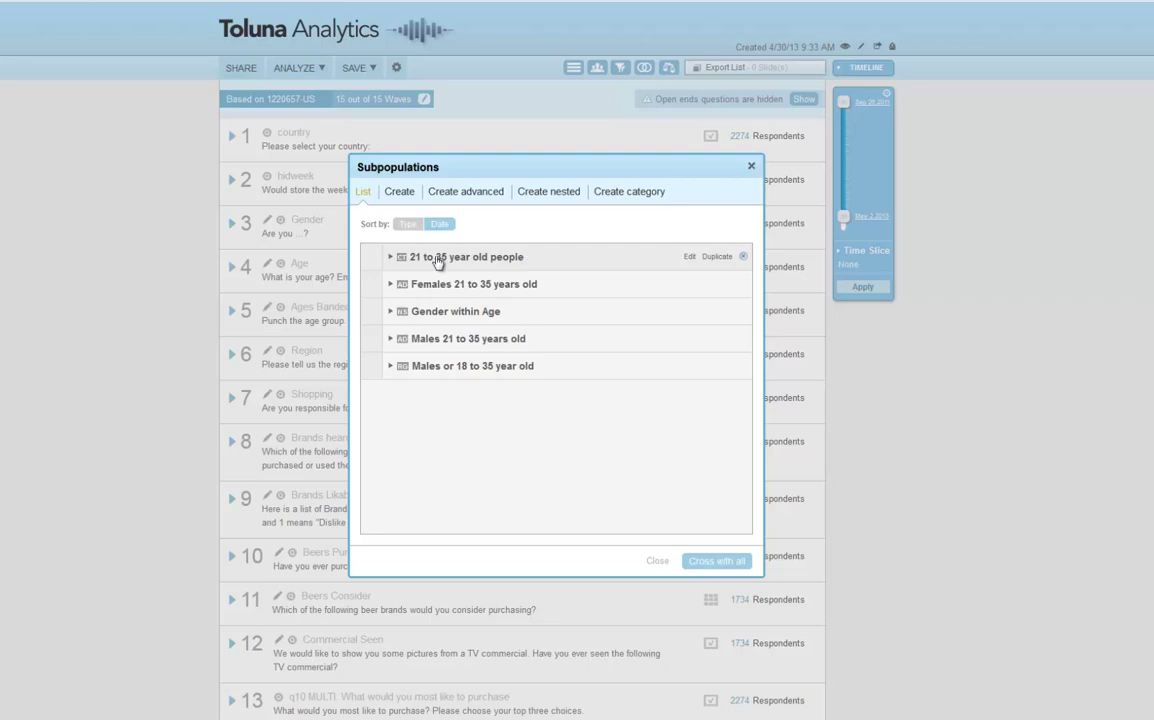
left_click(391, 257)
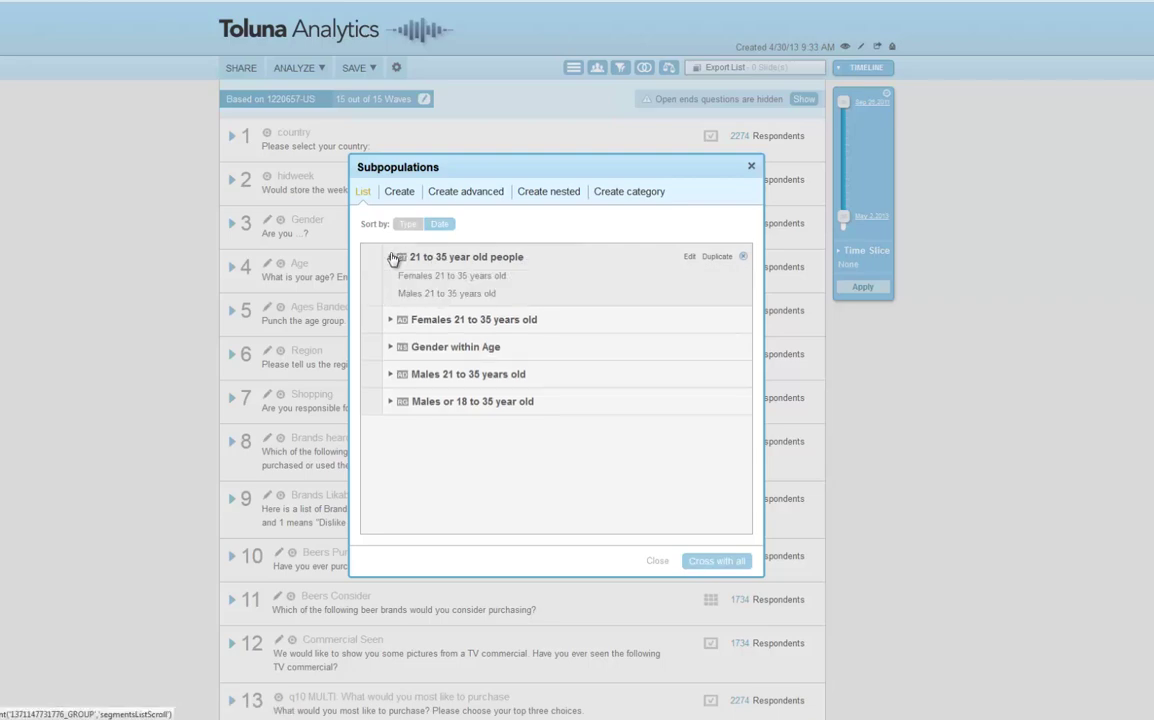
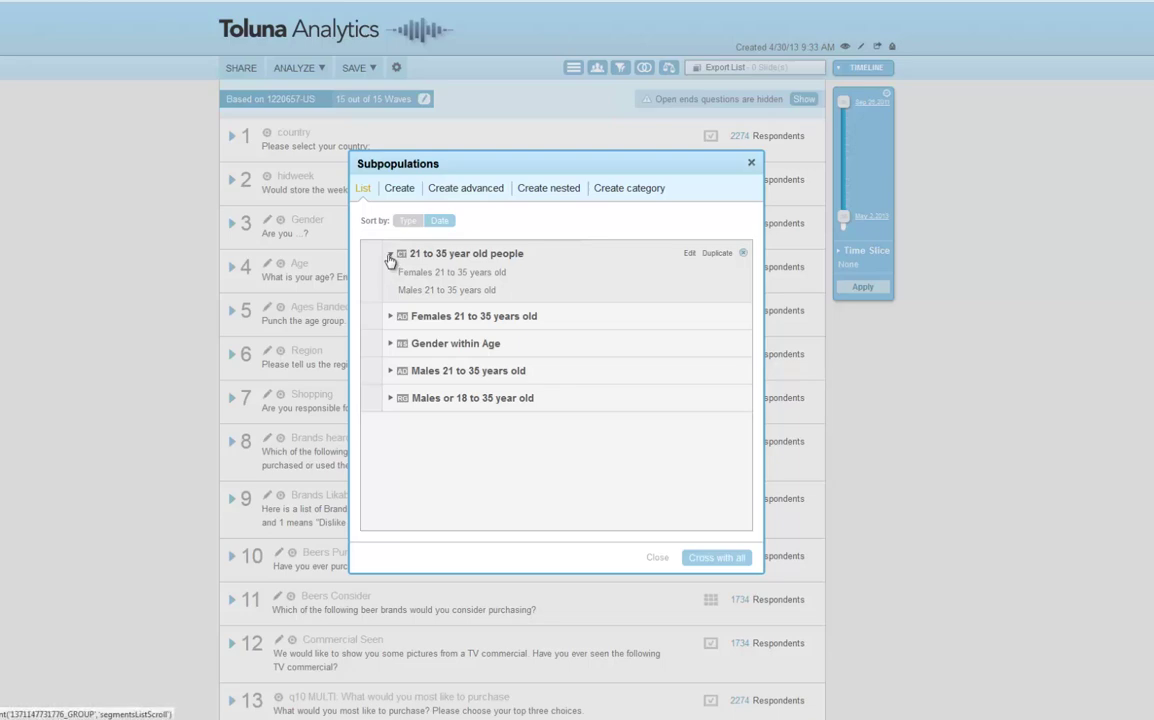
left_click(389, 256)
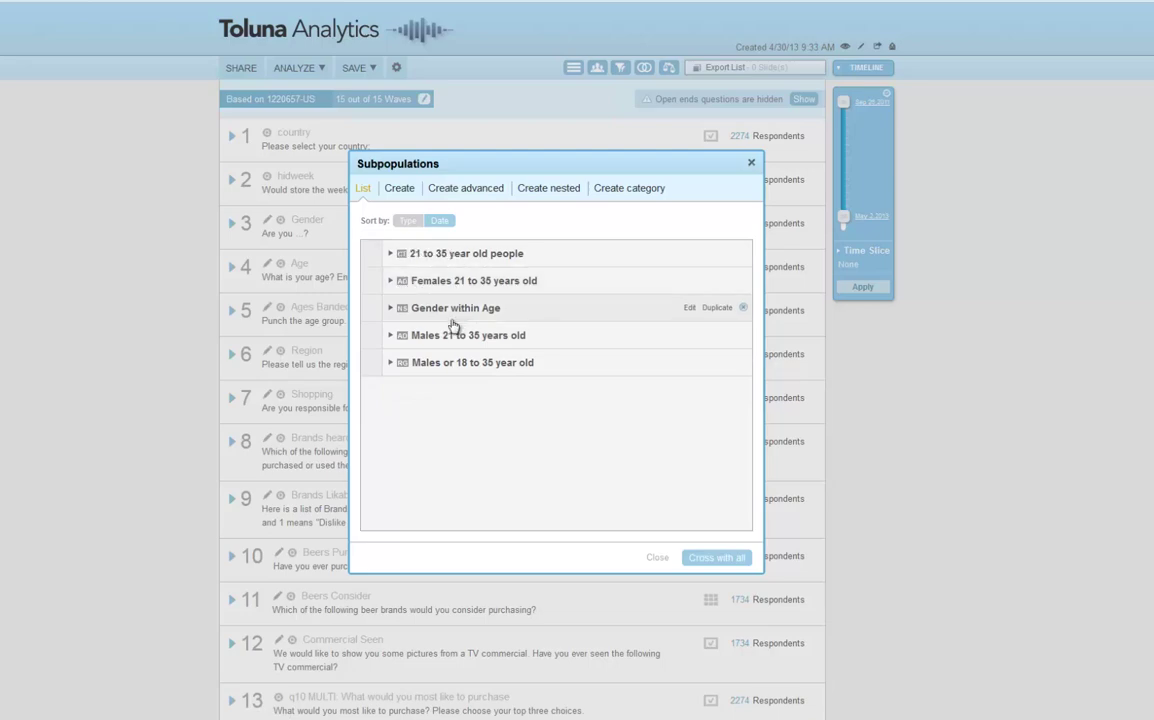
left_click(393, 310)
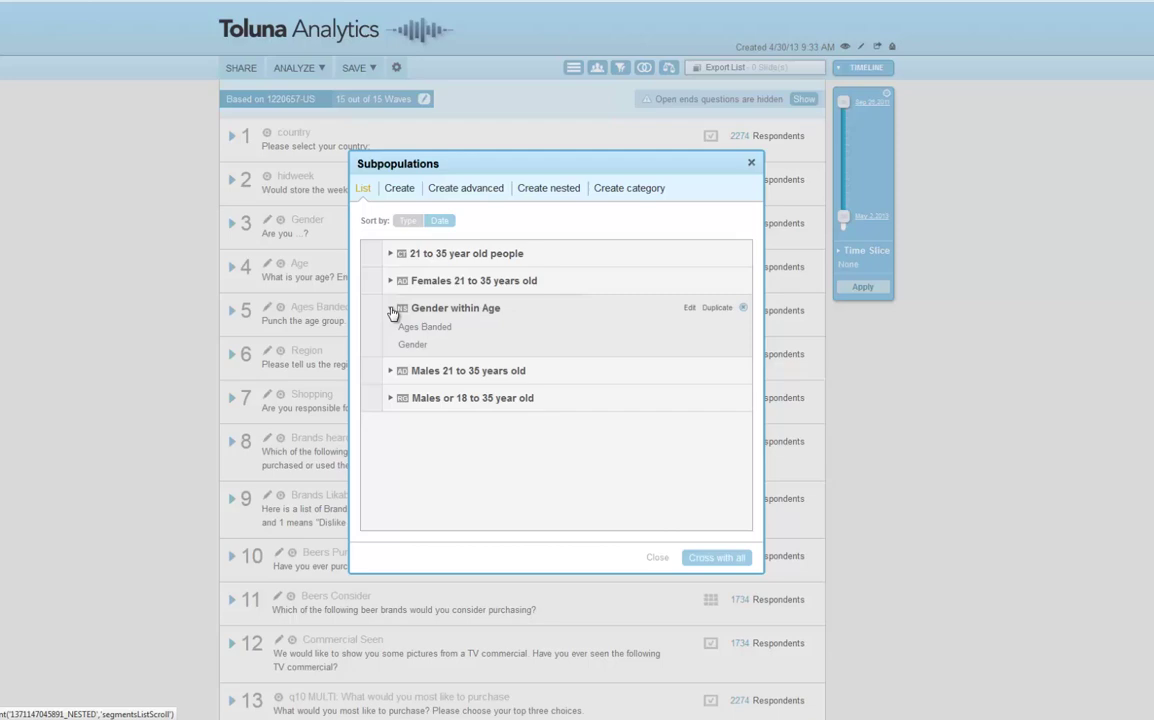
left_click(393, 310)
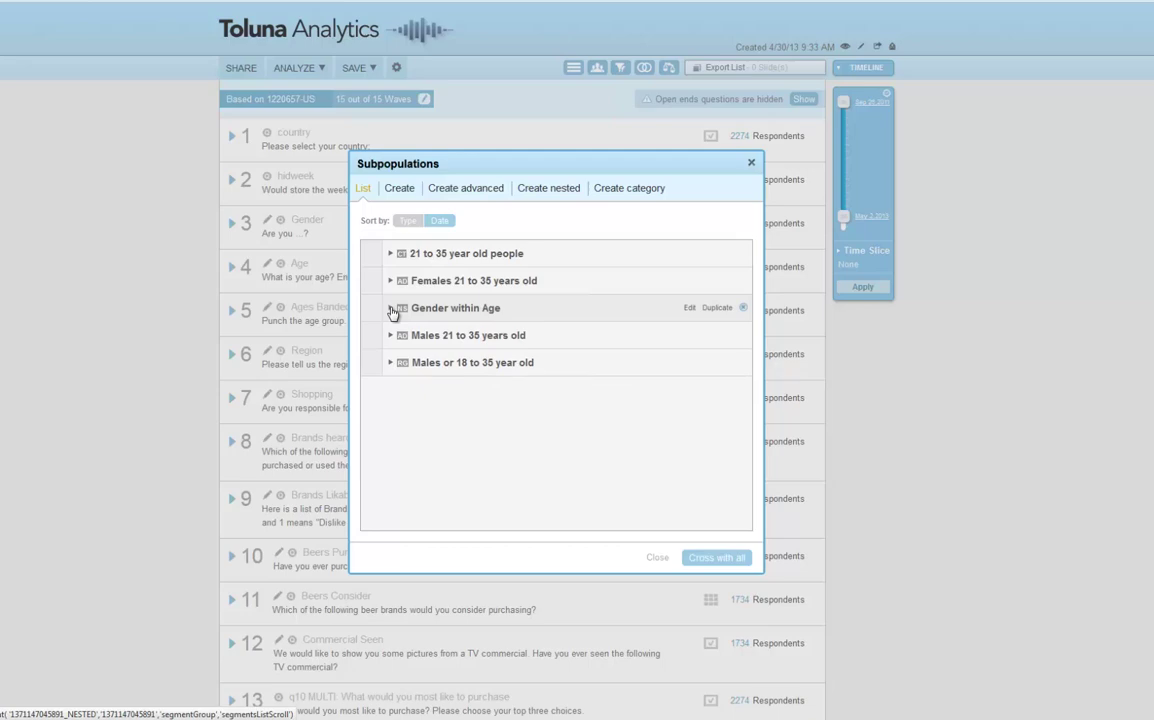
left_click(390, 364)
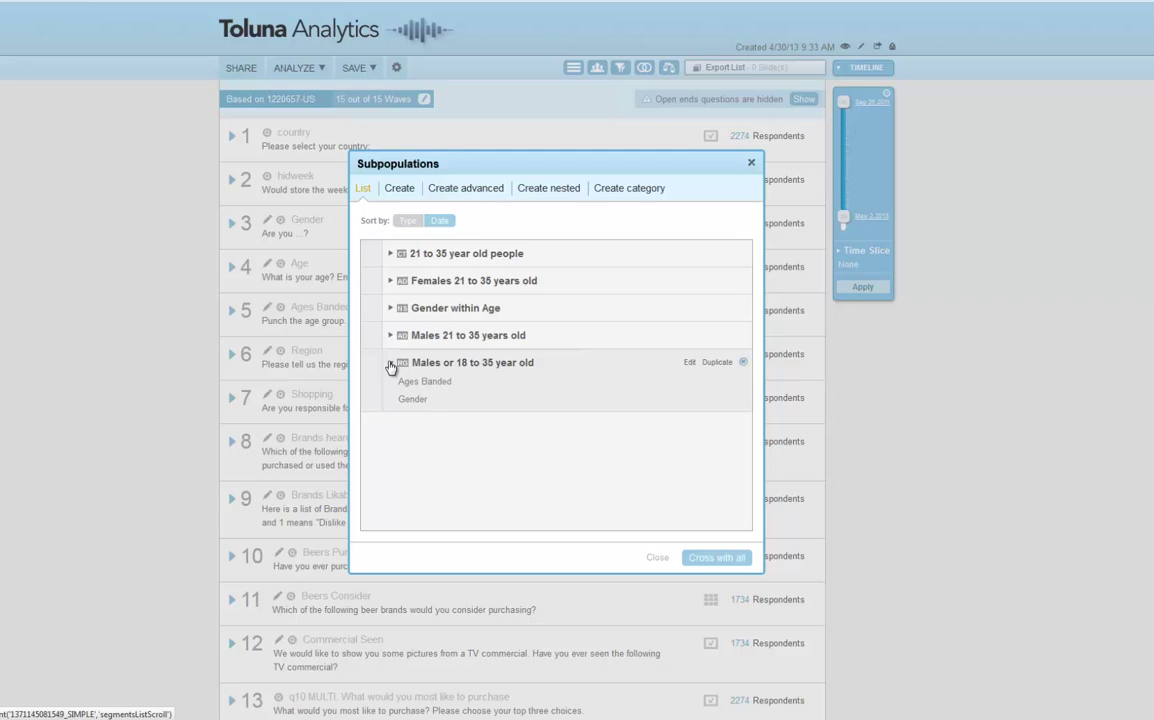
left_click(391, 365)
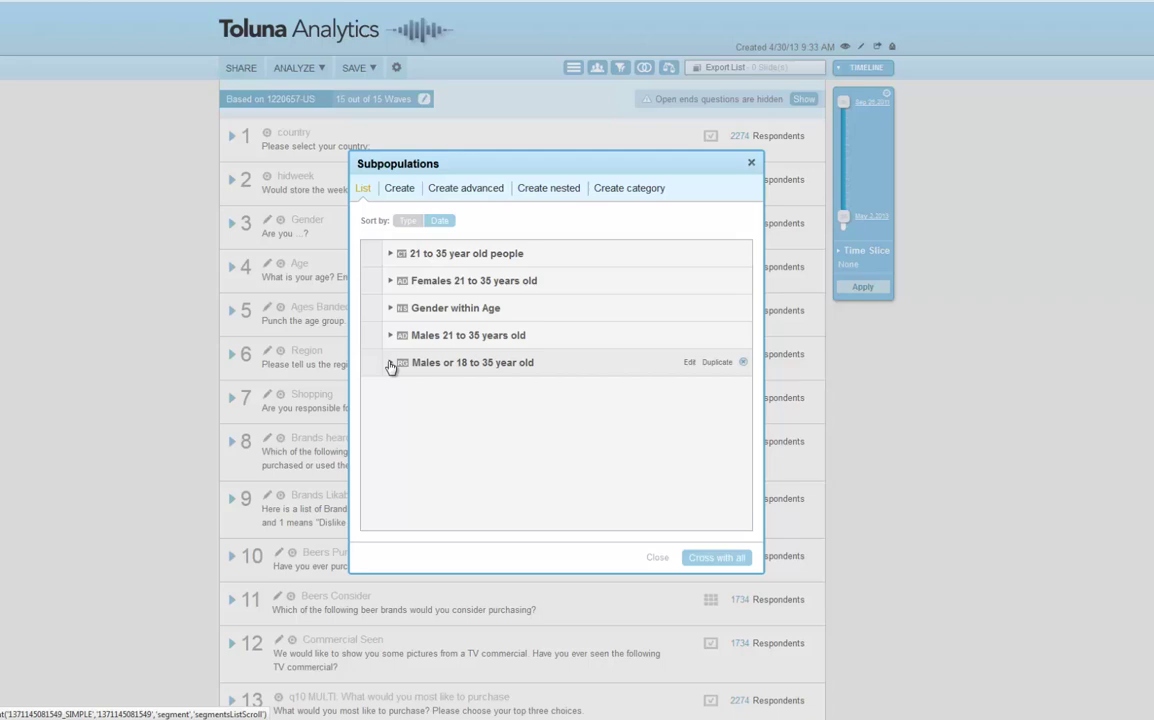
Cross all questions with the "21 to 35 year old people" category and view the Region question's data table.
left_click(371, 255)
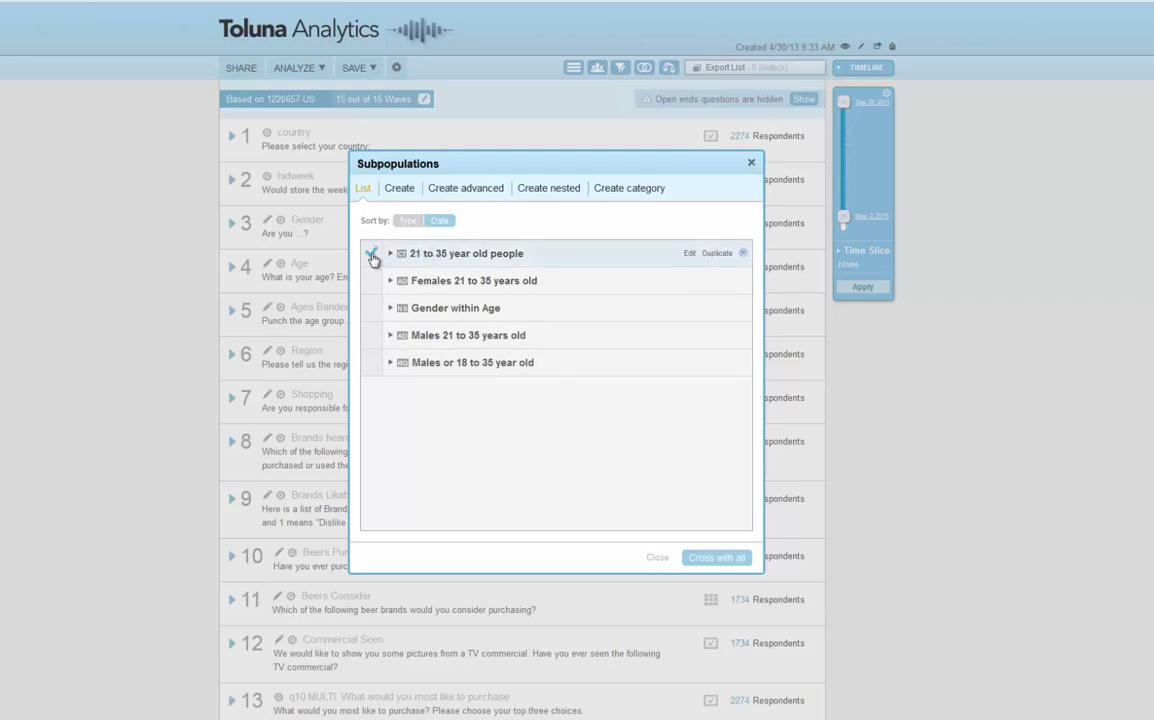
left_click(727, 561)
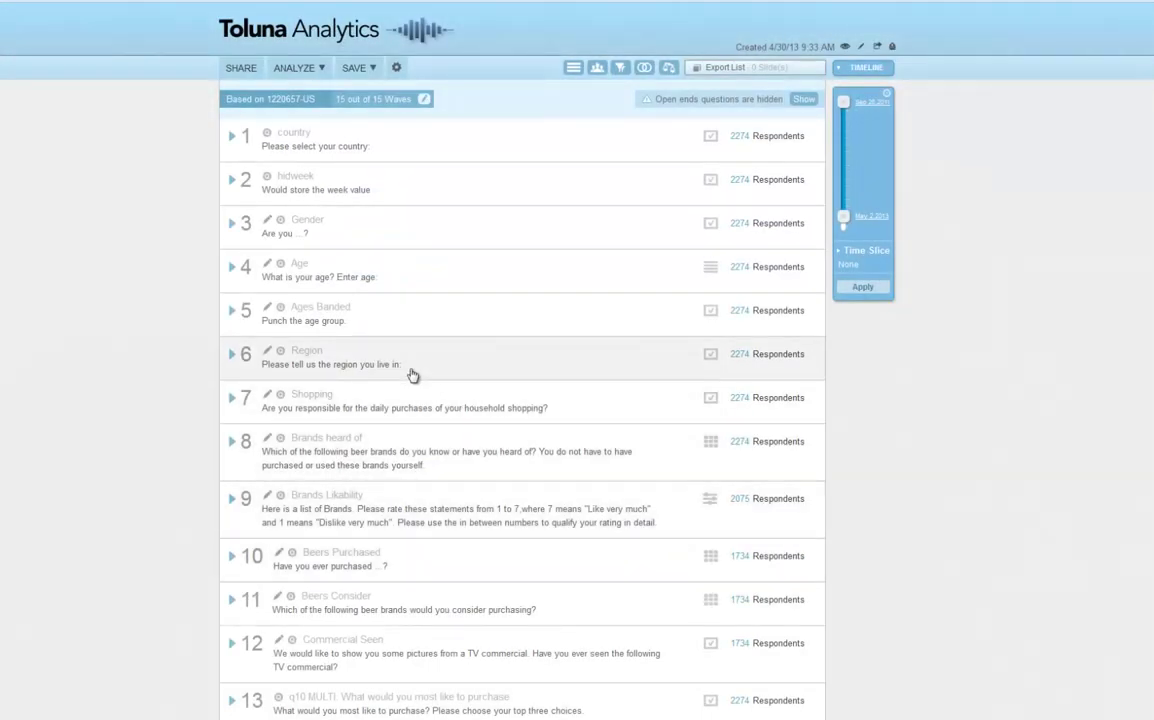
left_click(407, 371)
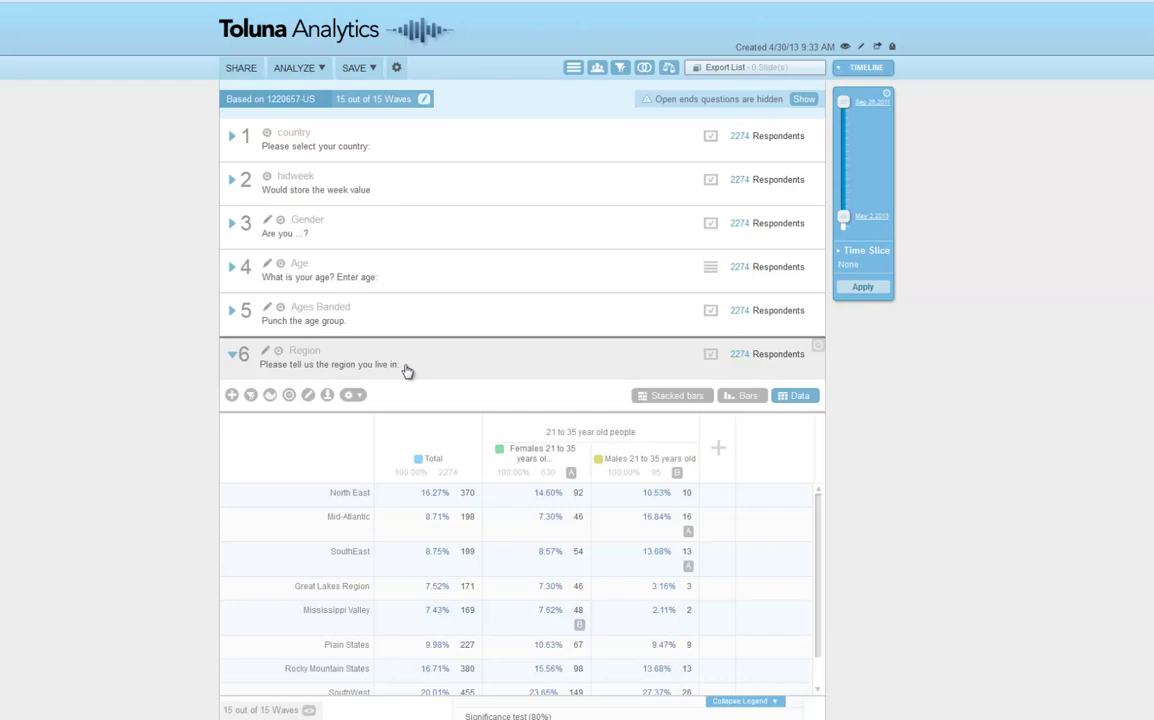
scroll(881, 446, "down", 1)
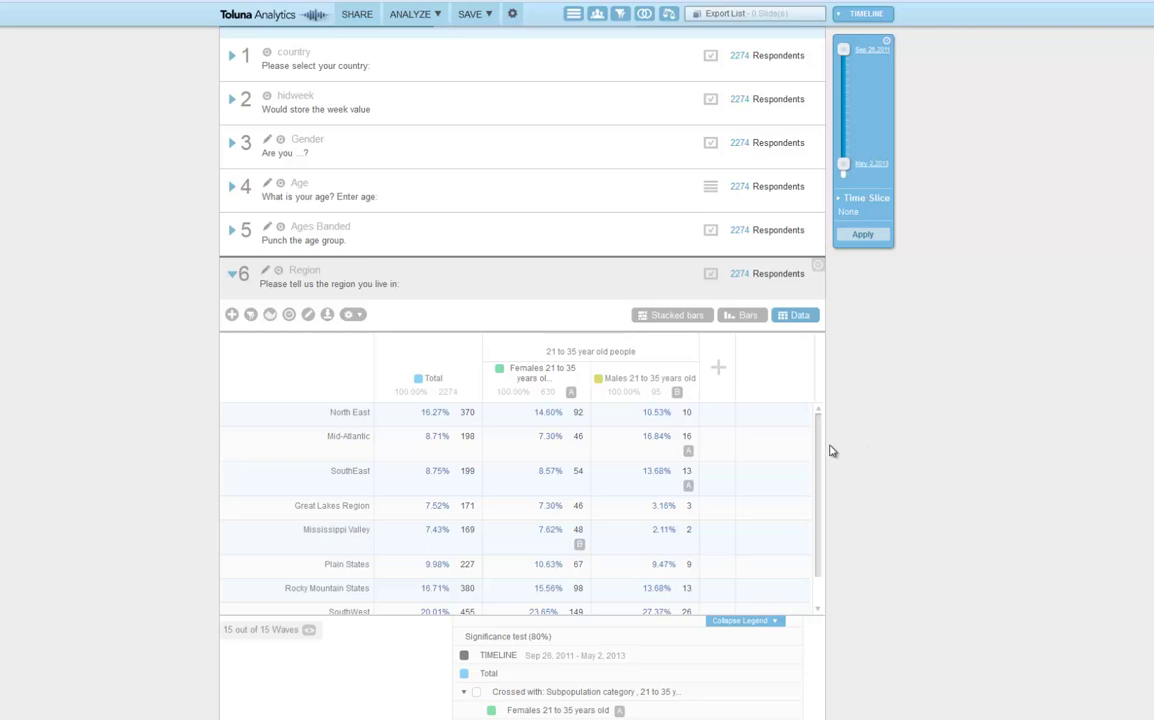
mouse_move(821, 452)
left_mouse_down()
mouse_move(824, 481)
mouse_move(829, 458)
left_mouse_up()
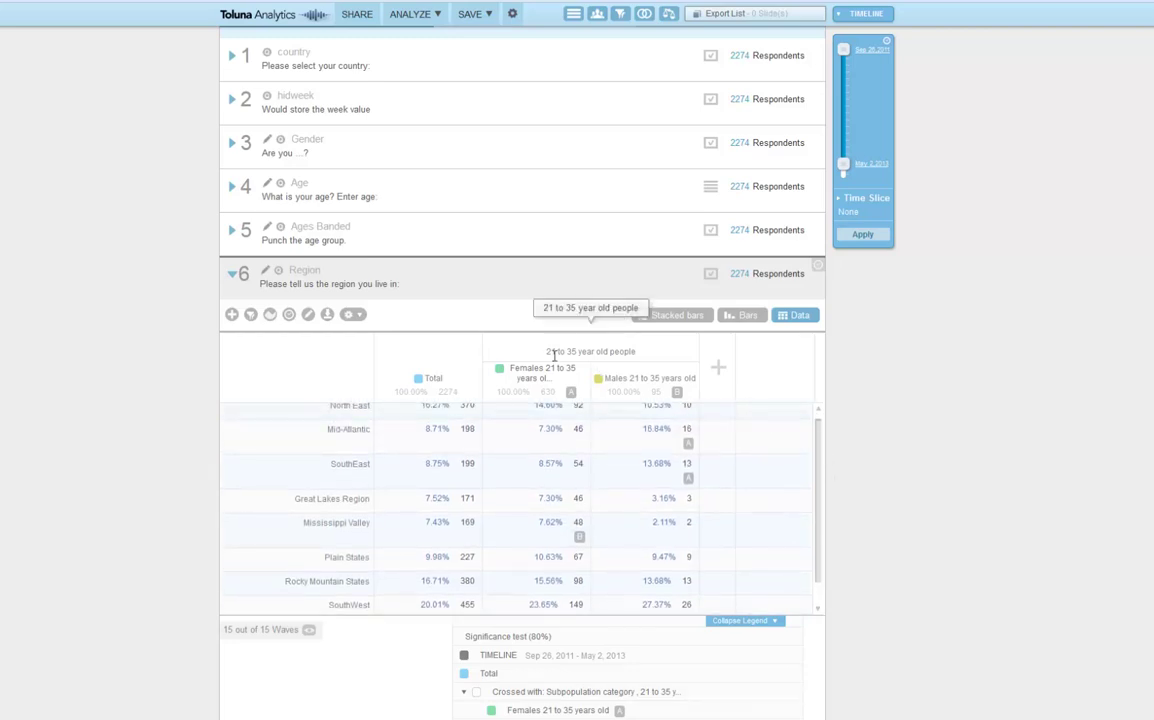